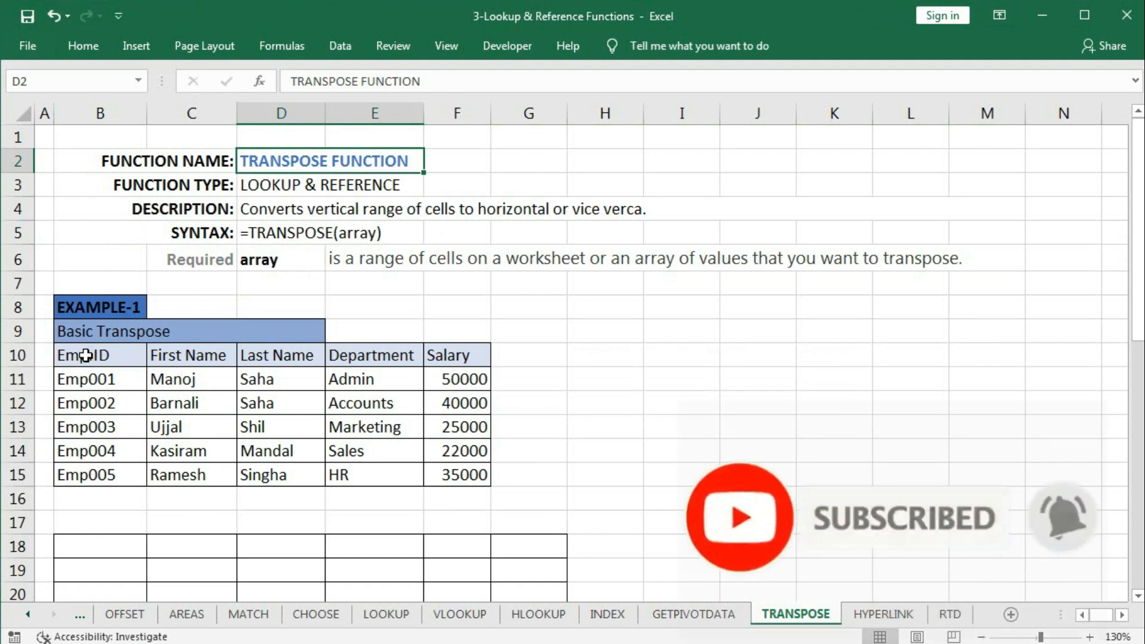
# Copy the employee table B10:F15 and paste it at B18 using Paste Special with Transpose enabled
pyautogui.moveTo(85, 355); pyautogui.dragTo(428, 472)
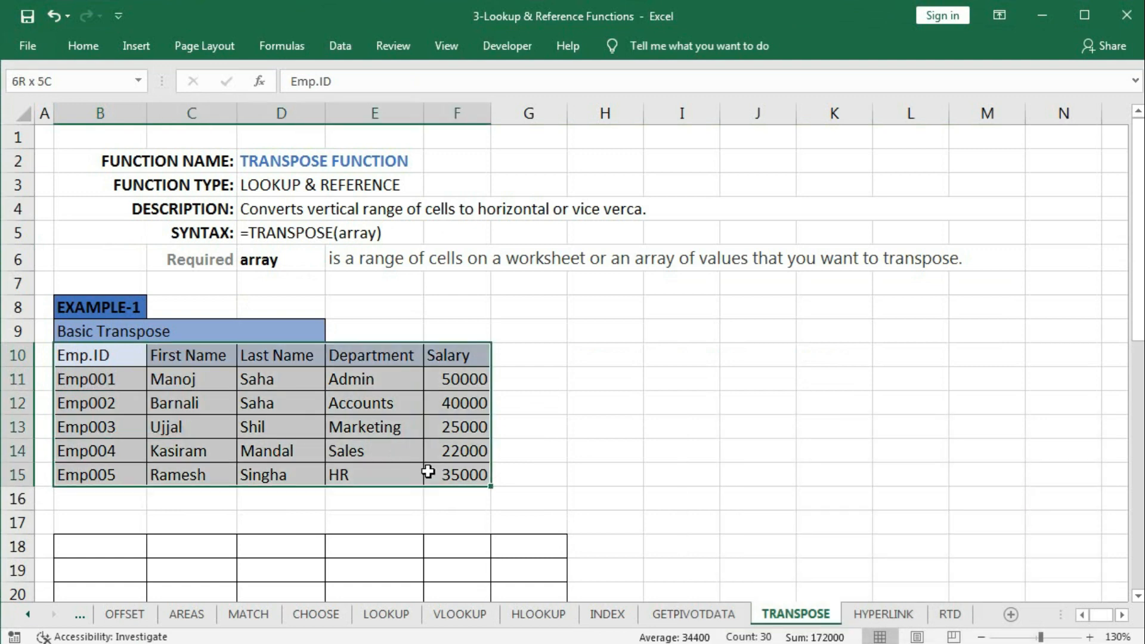
pyautogui.click(79, 46)
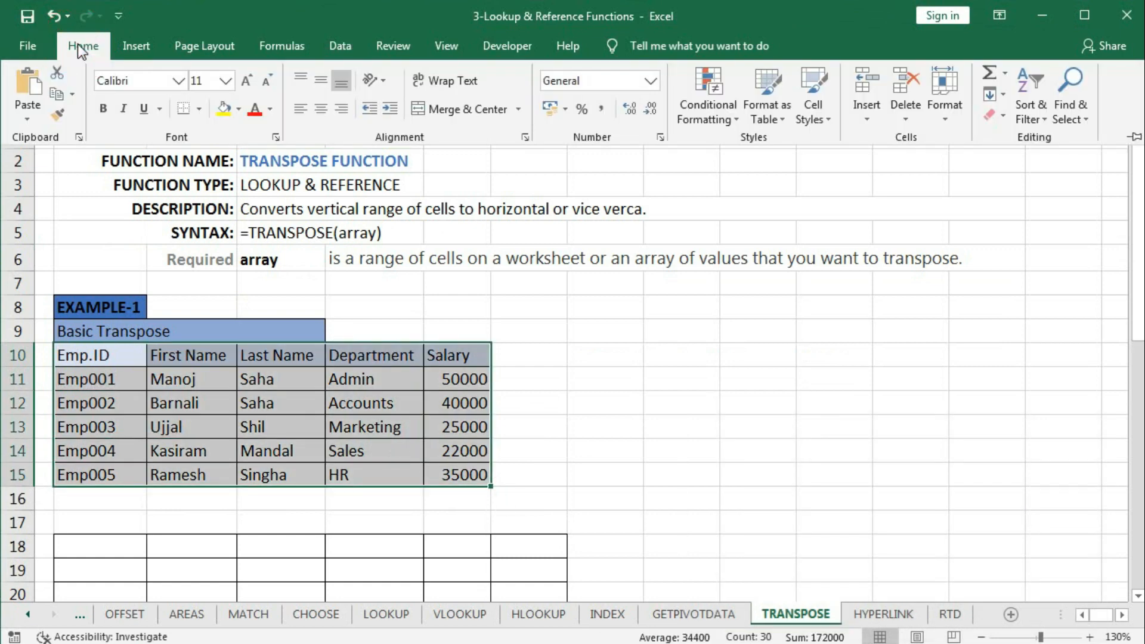
pyautogui.click(57, 96)
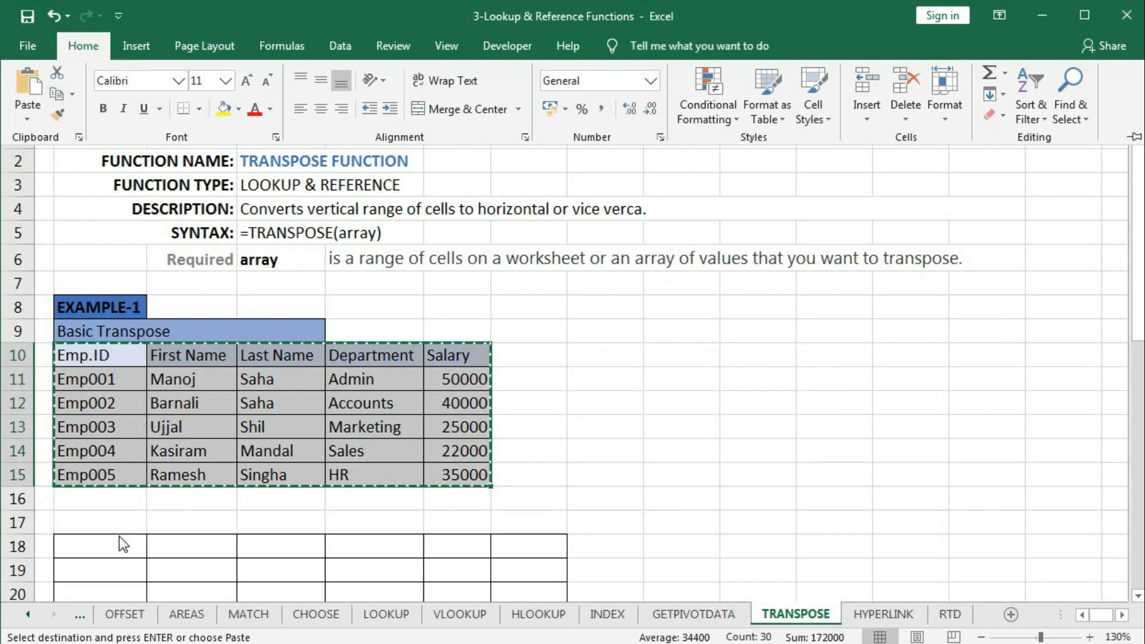
pyautogui.click(98, 541)
pyautogui.scroll(-2, 152, 453)
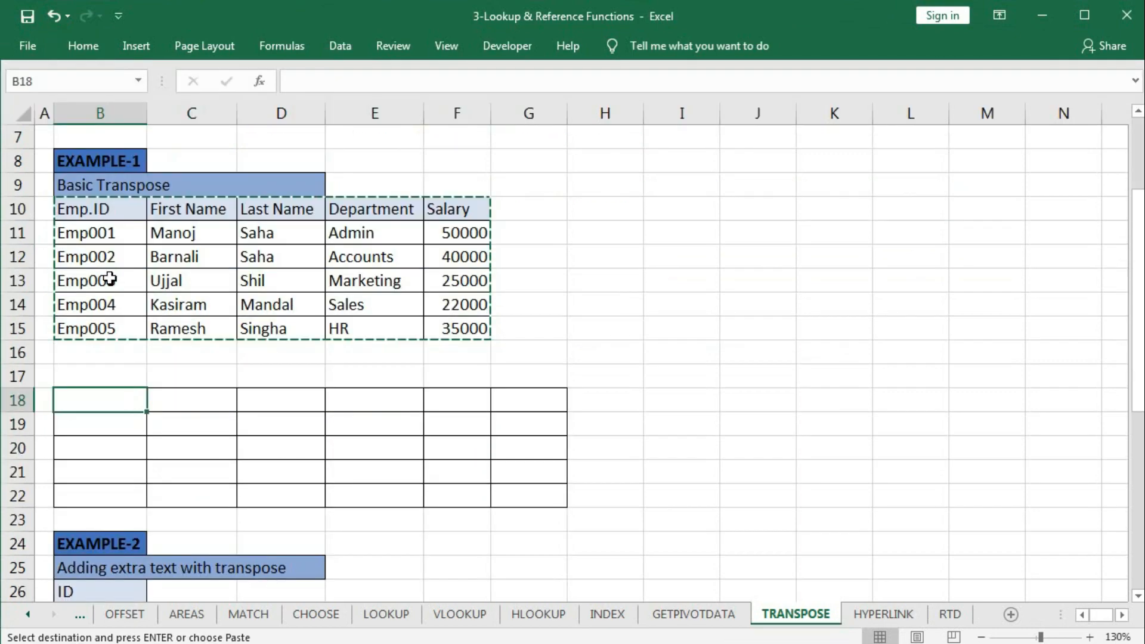
pyautogui.click(80, 43)
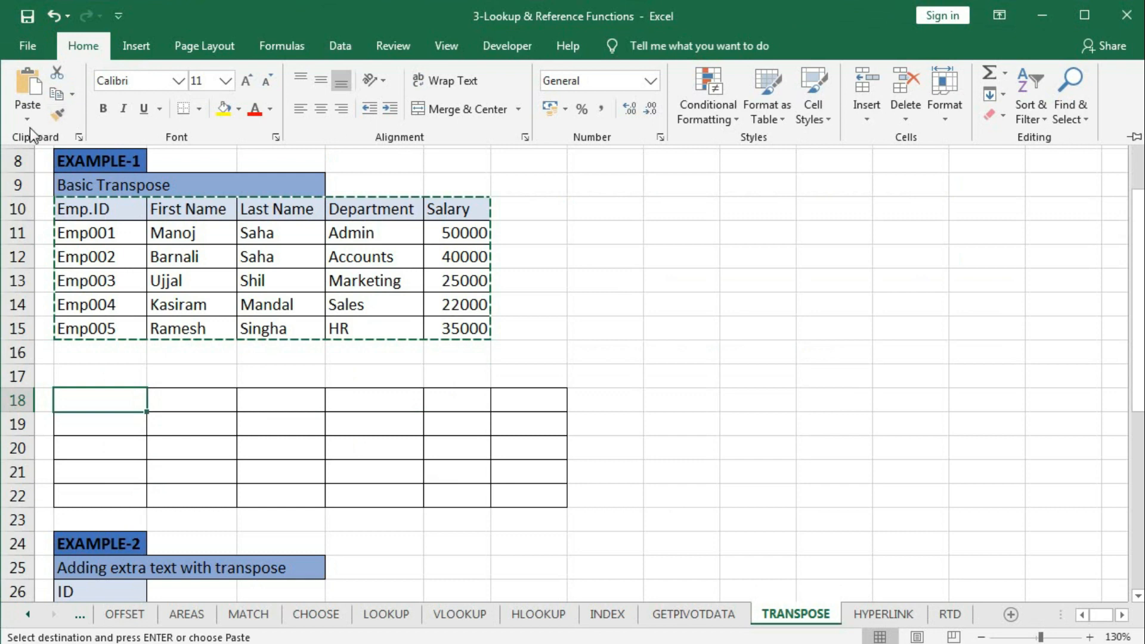
pyautogui.click(28, 123)
pyautogui.click(72, 311)
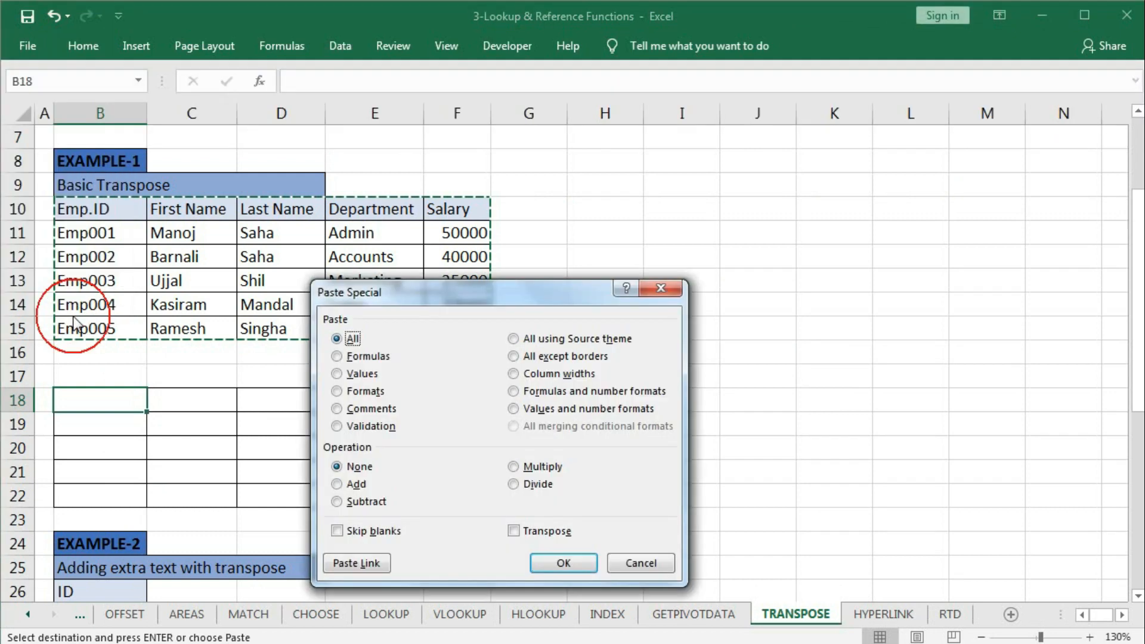
pyautogui.click(514, 531)
pyautogui.click(549, 560)
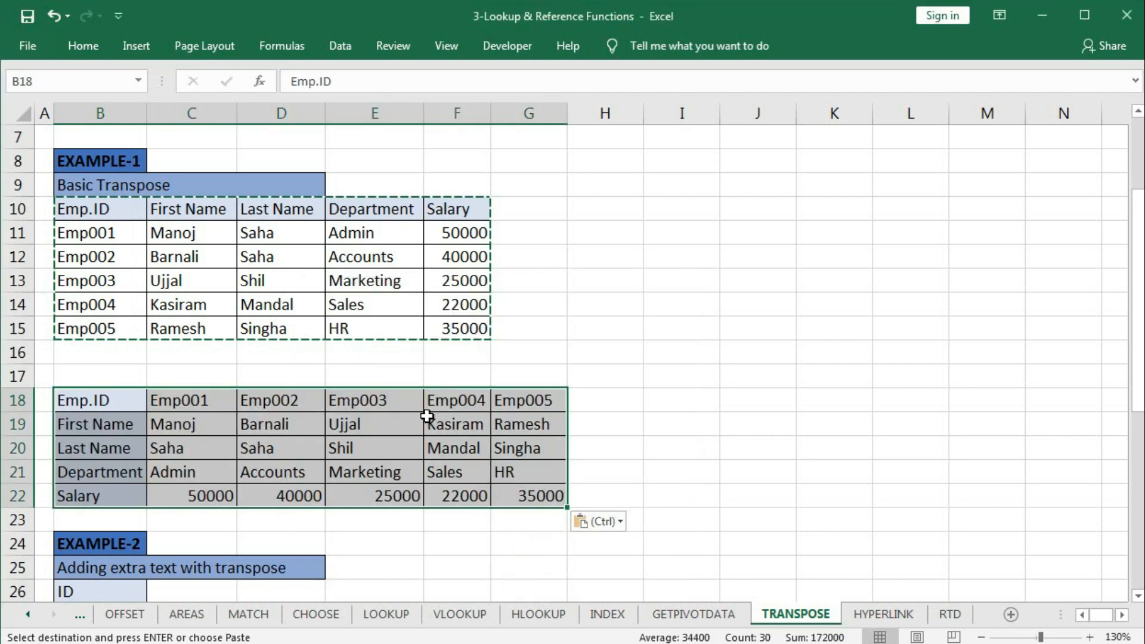
# Change the department in E15 to "HR Dep" and check the matching transposed cell G21
pyautogui.click(375, 327)
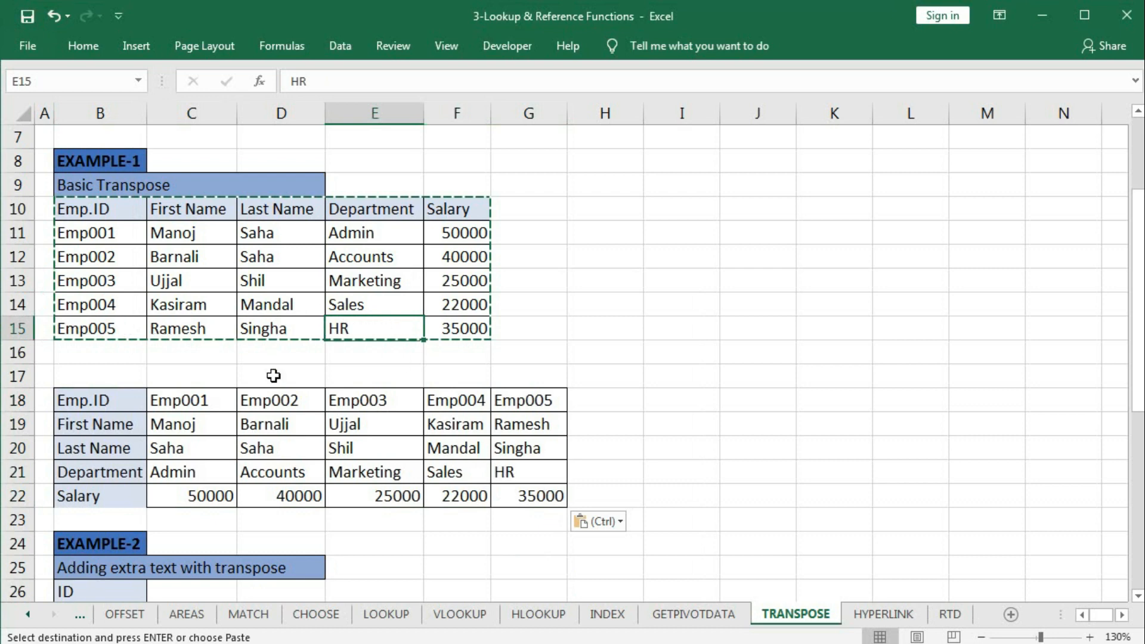
pyautogui.doubleClick(379, 334)
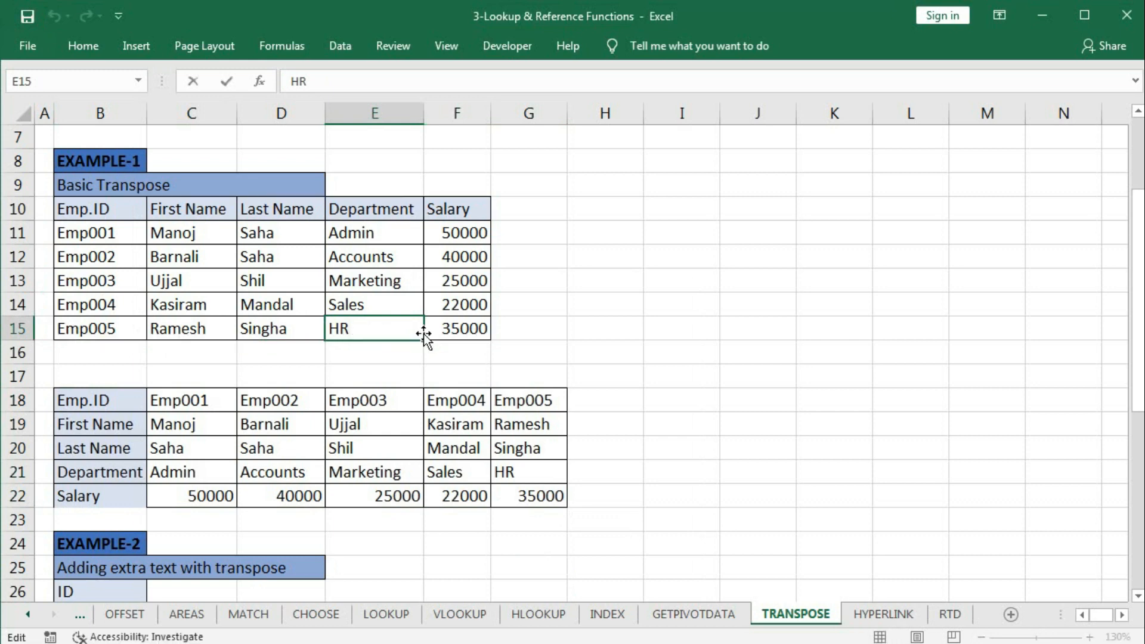
pyautogui.write('Dep')
pyautogui.press('Return')
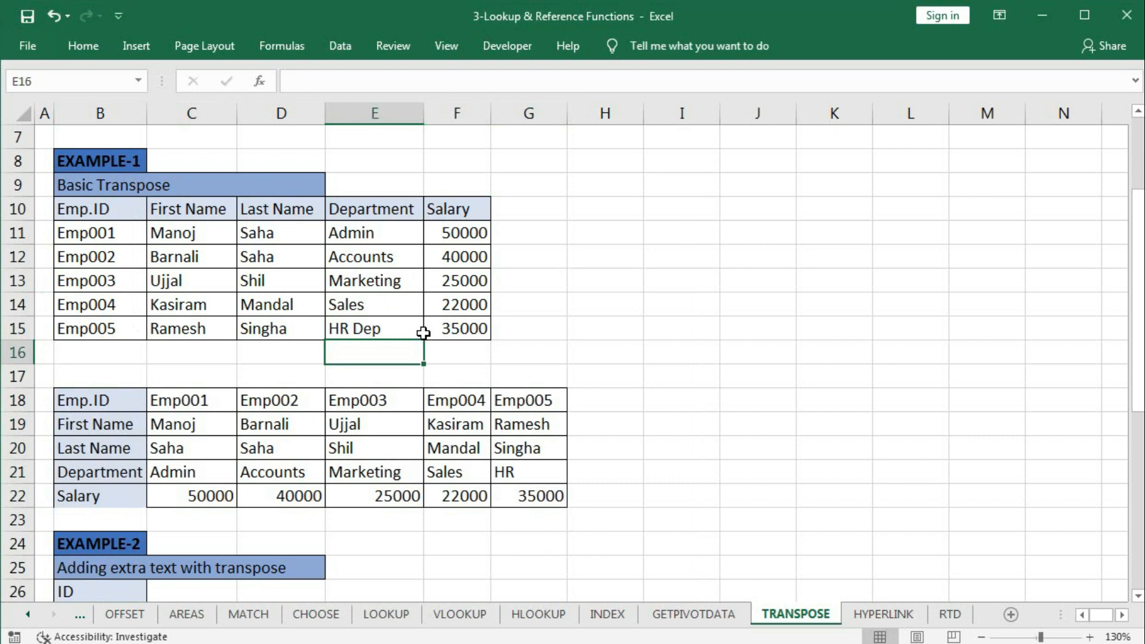
pyautogui.click(520, 470)
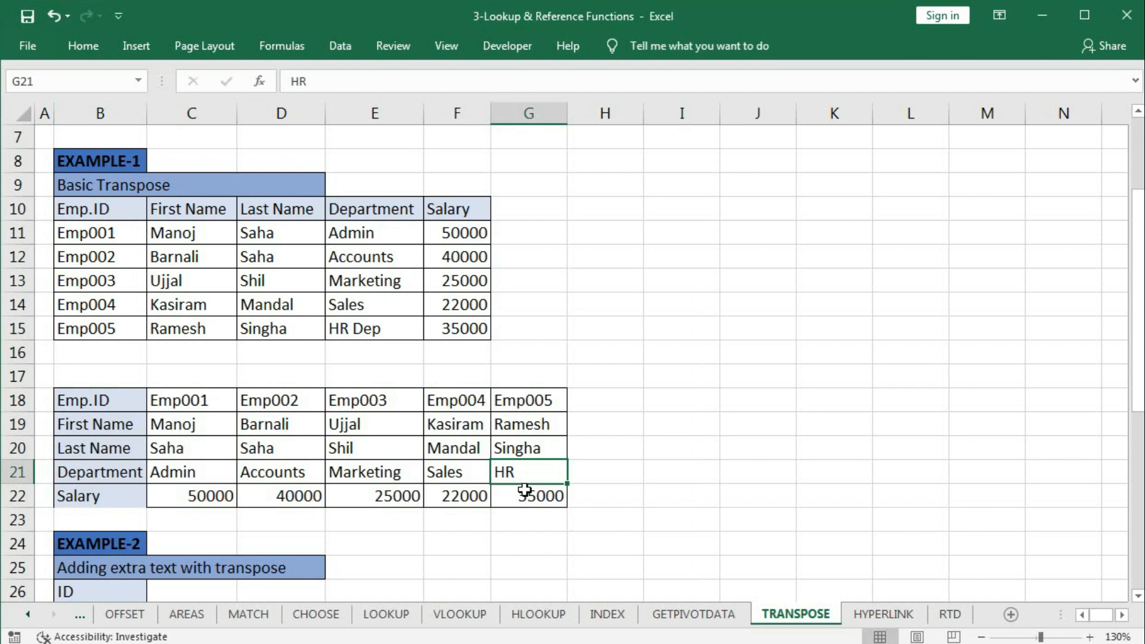
# Undo the department edit in E15 and the transposed paste at B18
pyautogui.hotkey('ctrl', 'z')
pyautogui.hotkey('ctrl', 'z')
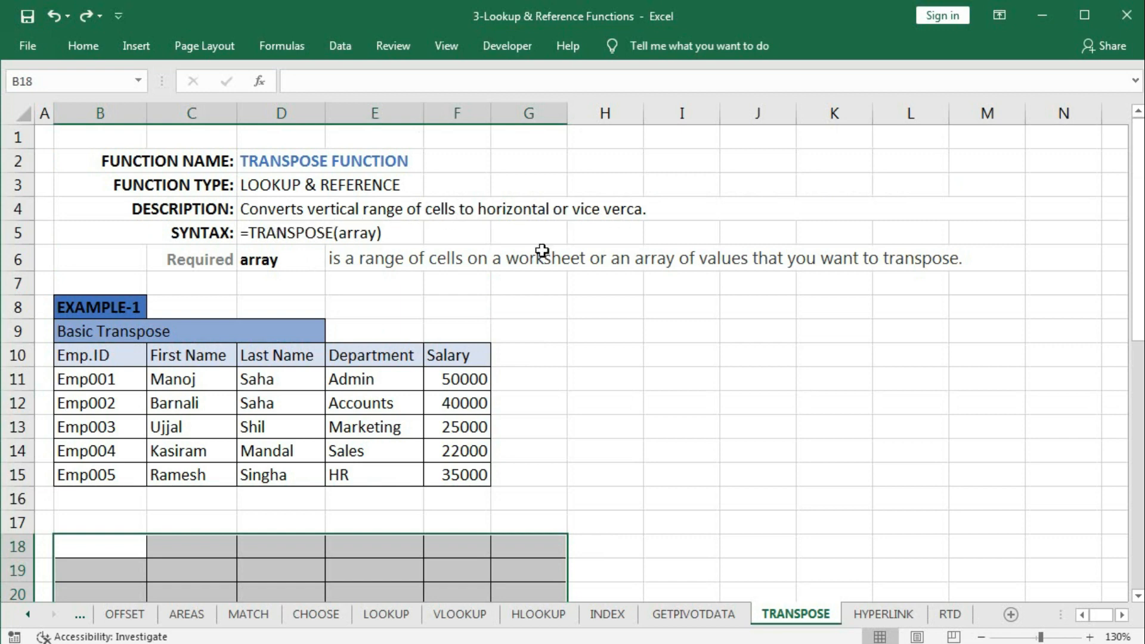
# Compare the dimensions of the source table B10:F15 with the empty destination grid B18:G22
pyautogui.moveTo(101, 355); pyautogui.dragTo(447, 353)
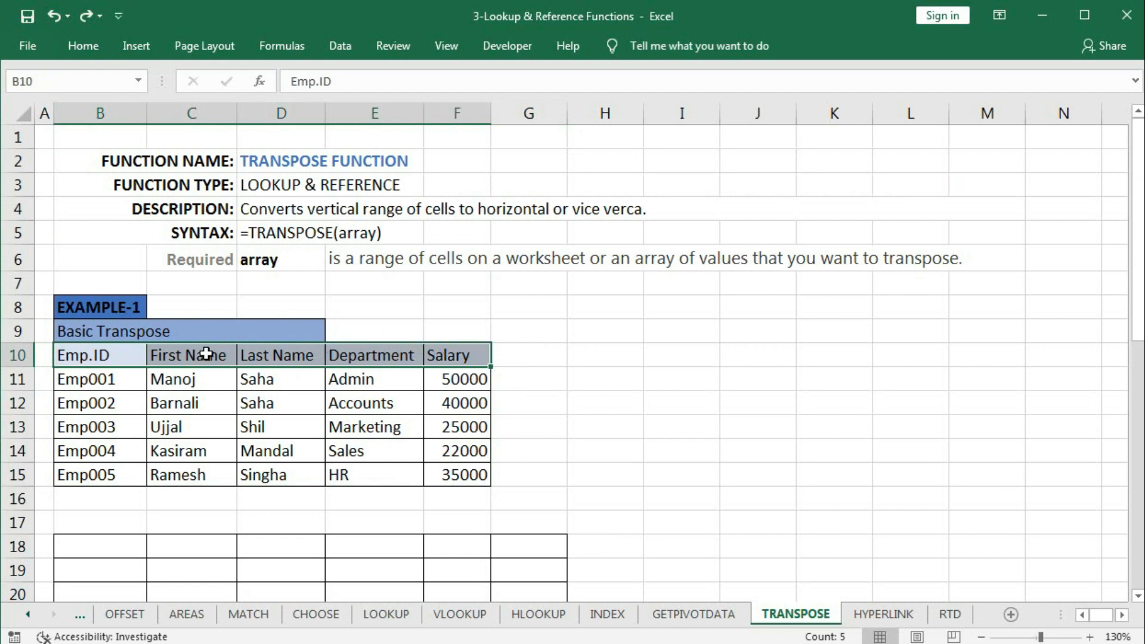
pyautogui.scroll(-1, 465, 358)
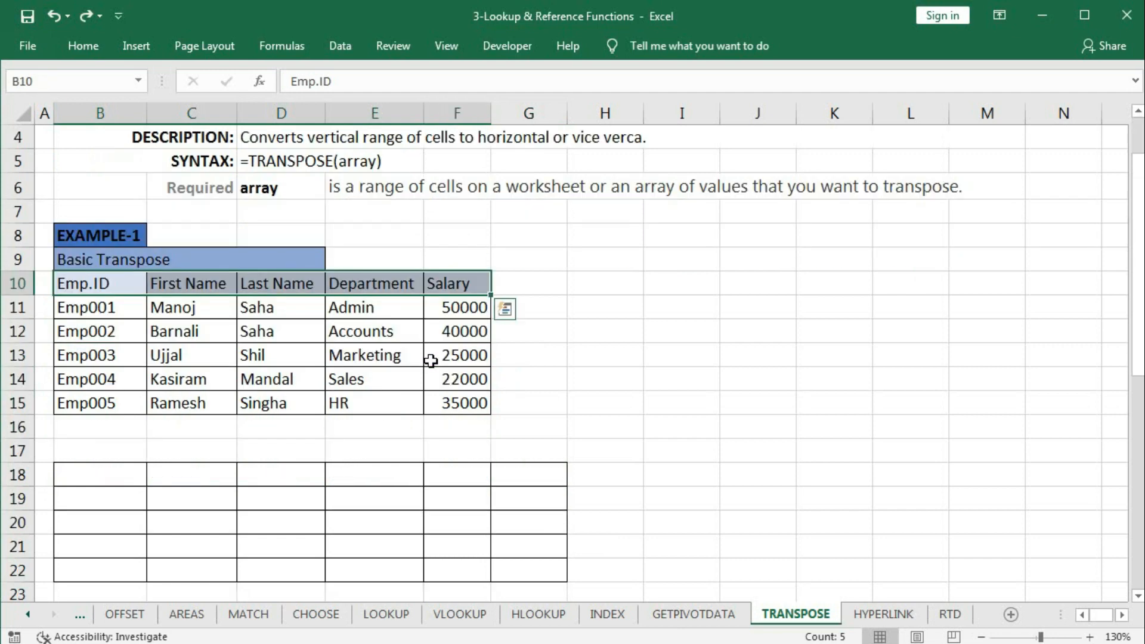
pyautogui.moveTo(91, 467); pyautogui.dragTo(90, 564)
pyautogui.scroll(1, 179, 519)
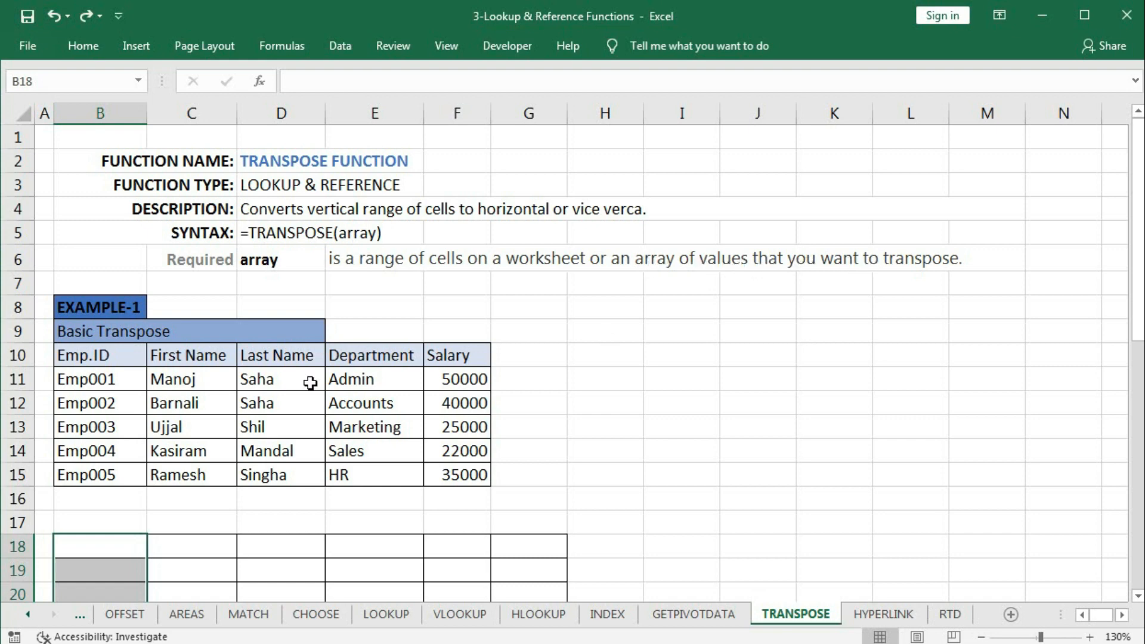
pyautogui.moveTo(89, 360); pyautogui.dragTo(450, 477)
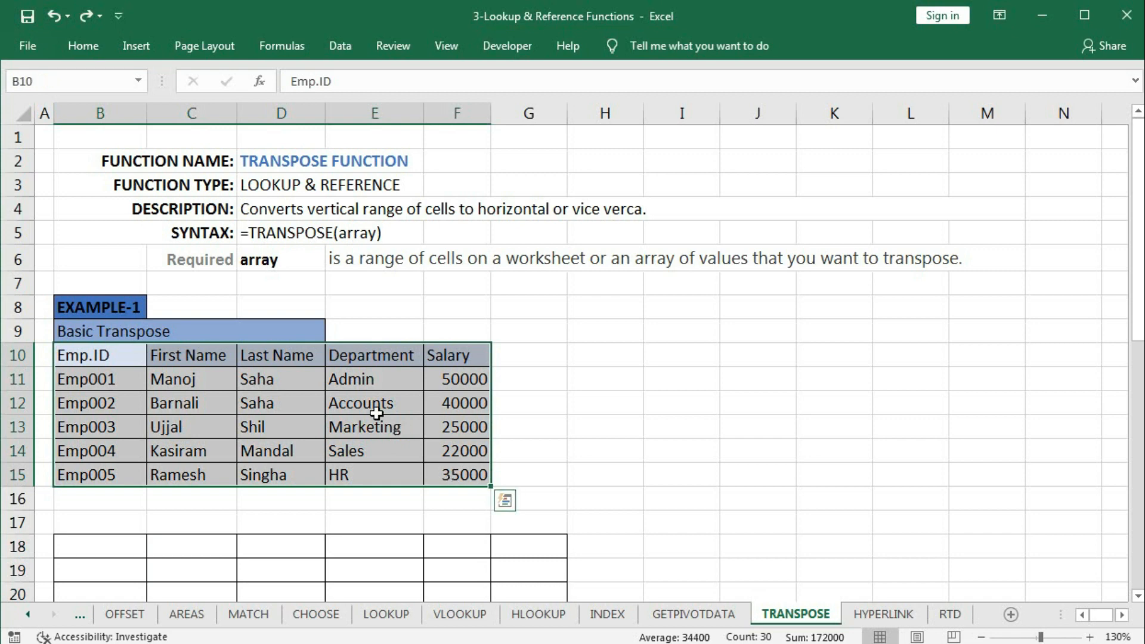
pyautogui.scroll(-1, 376, 413)
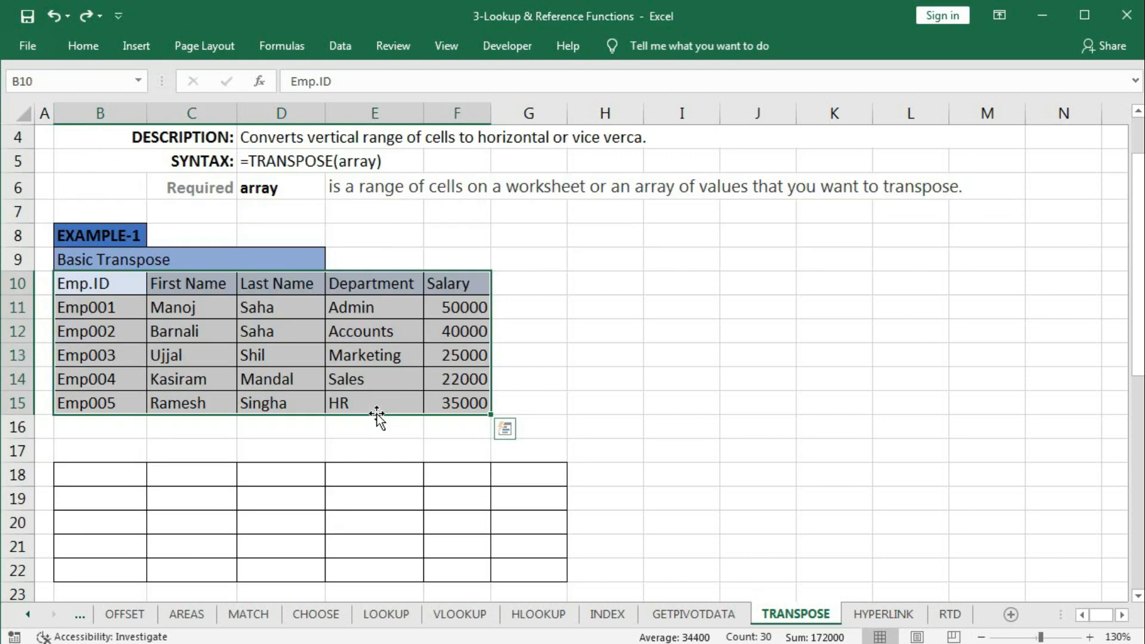
pyautogui.moveTo(87, 475); pyautogui.dragTo(499, 571)
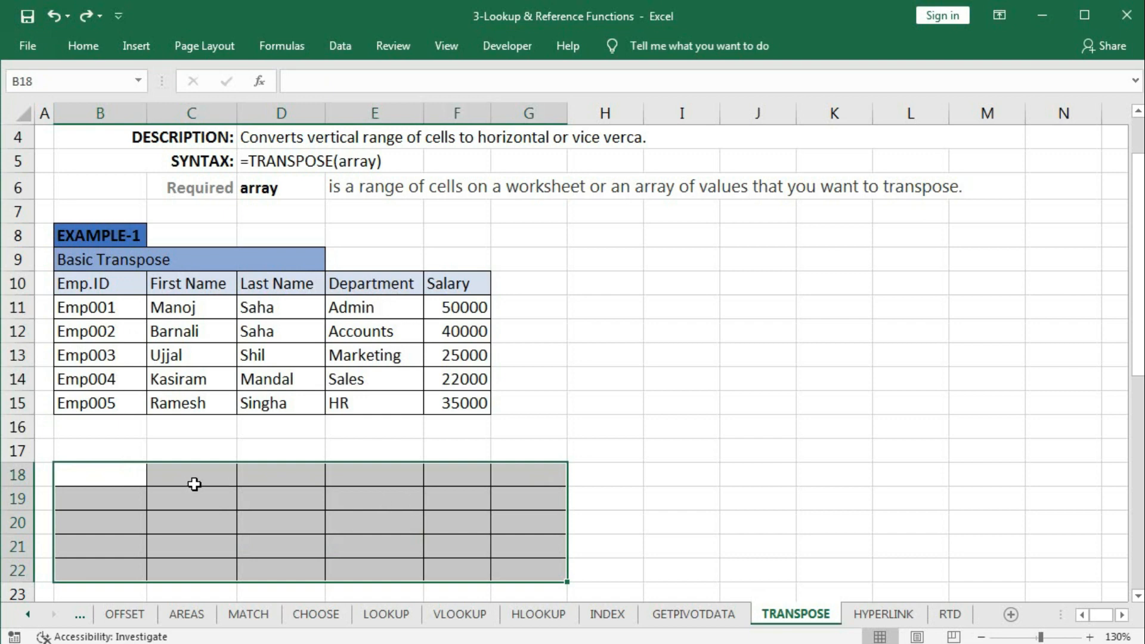
# Enter =TRANSPOSE(B10:F15) in cell B18 as an ordinary formula
pyautogui.click(119, 476)
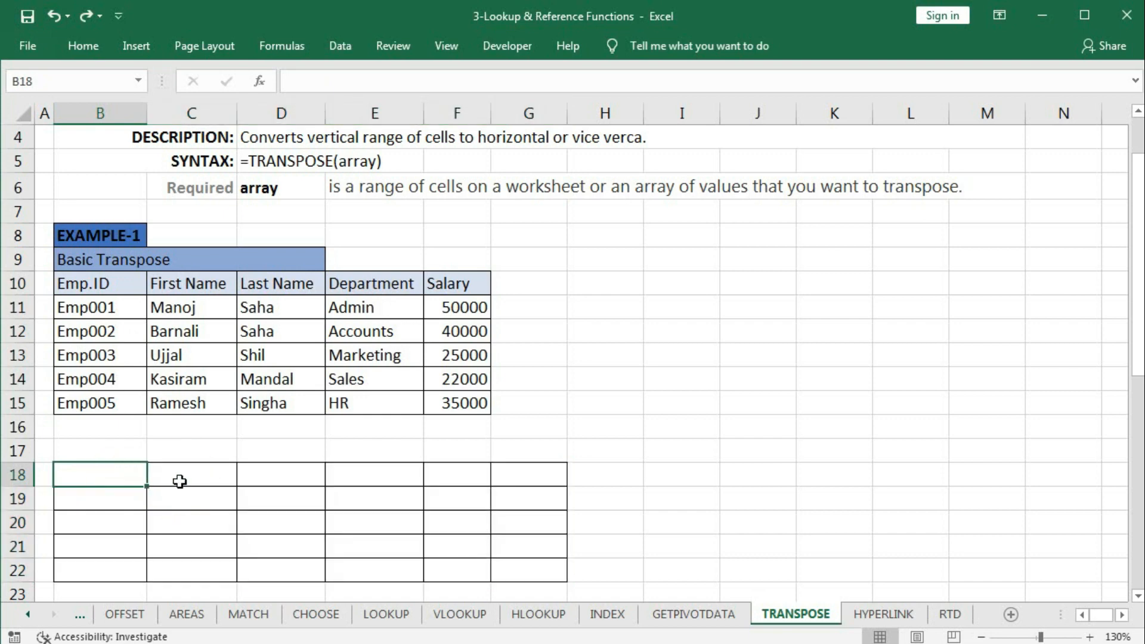
pyautogui.write('=tra')
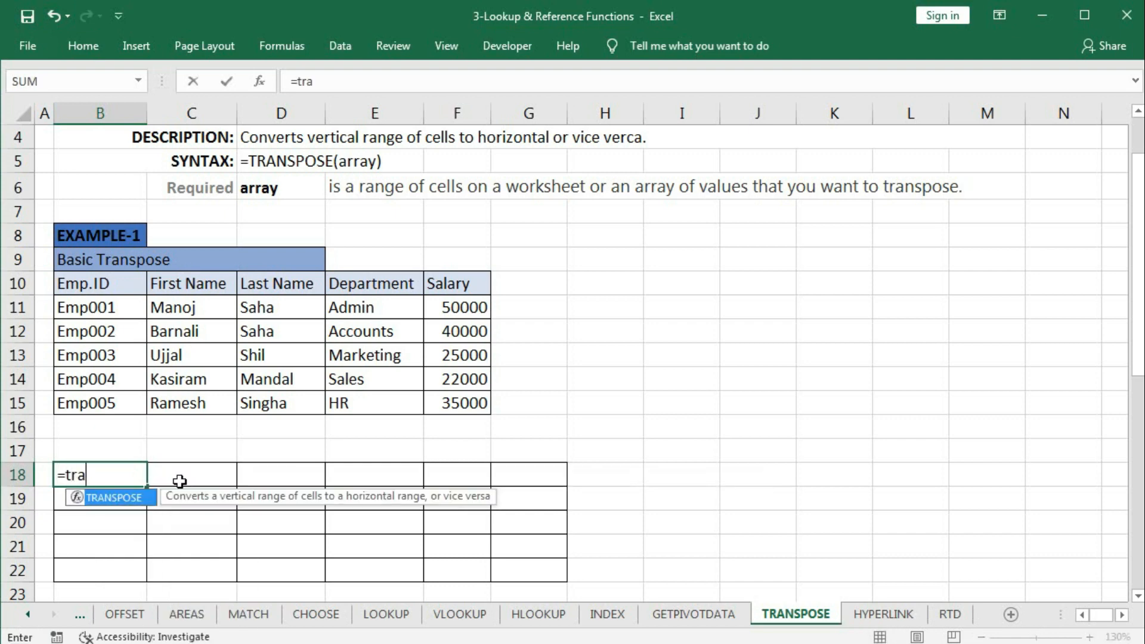
pyautogui.press('Tab')
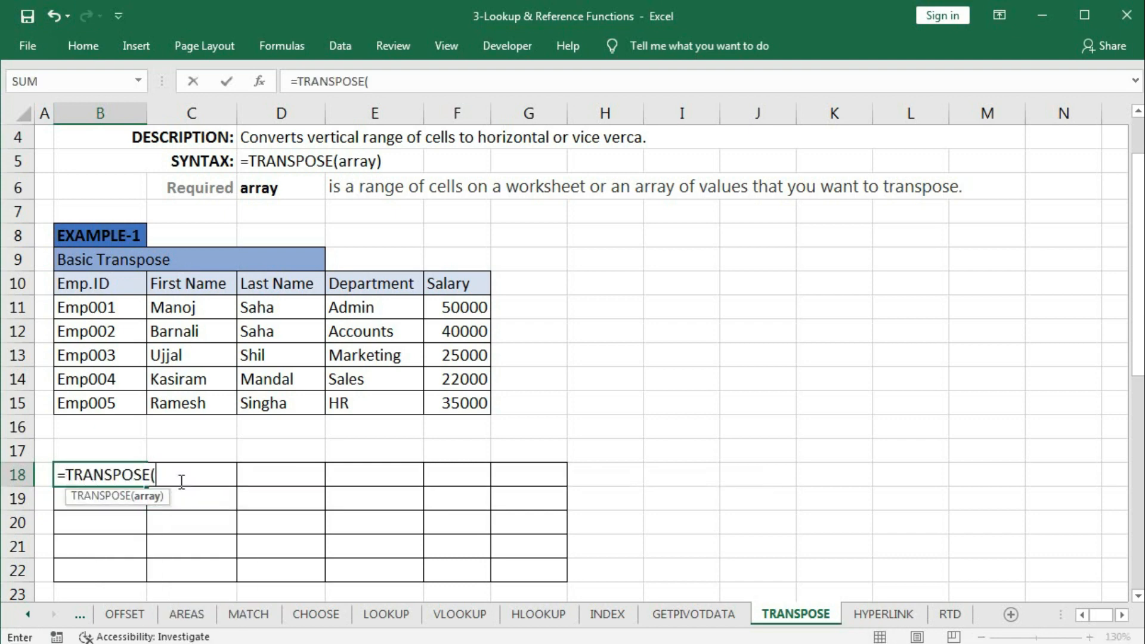
pyautogui.moveTo(86, 283); pyautogui.dragTo(440, 392)
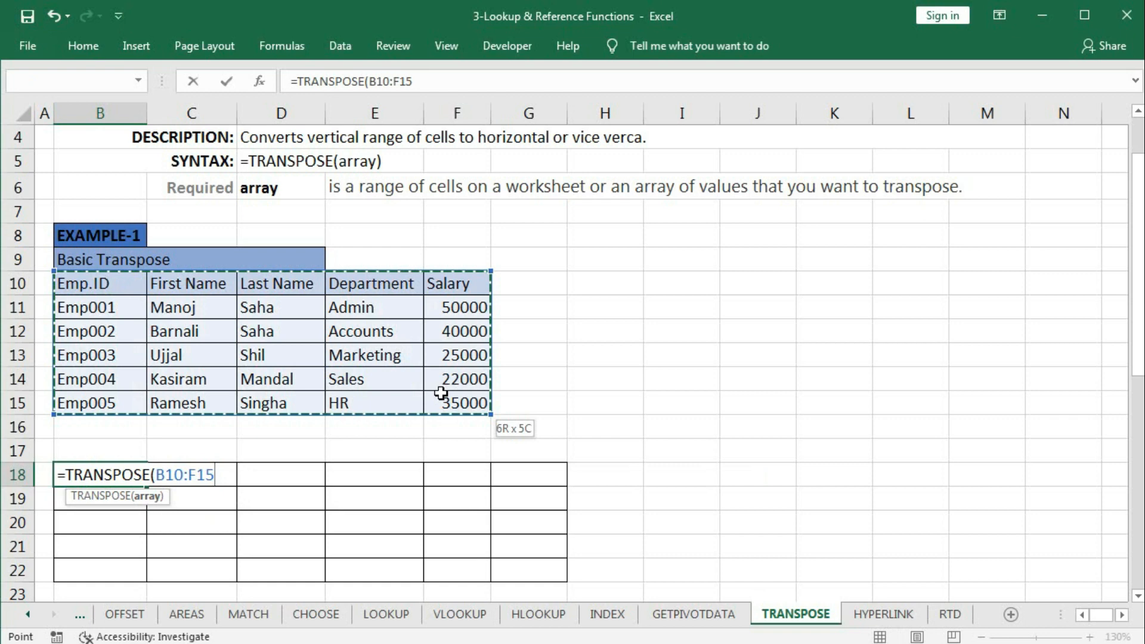
pyautogui.write(')')
pyautogui.press('Return')
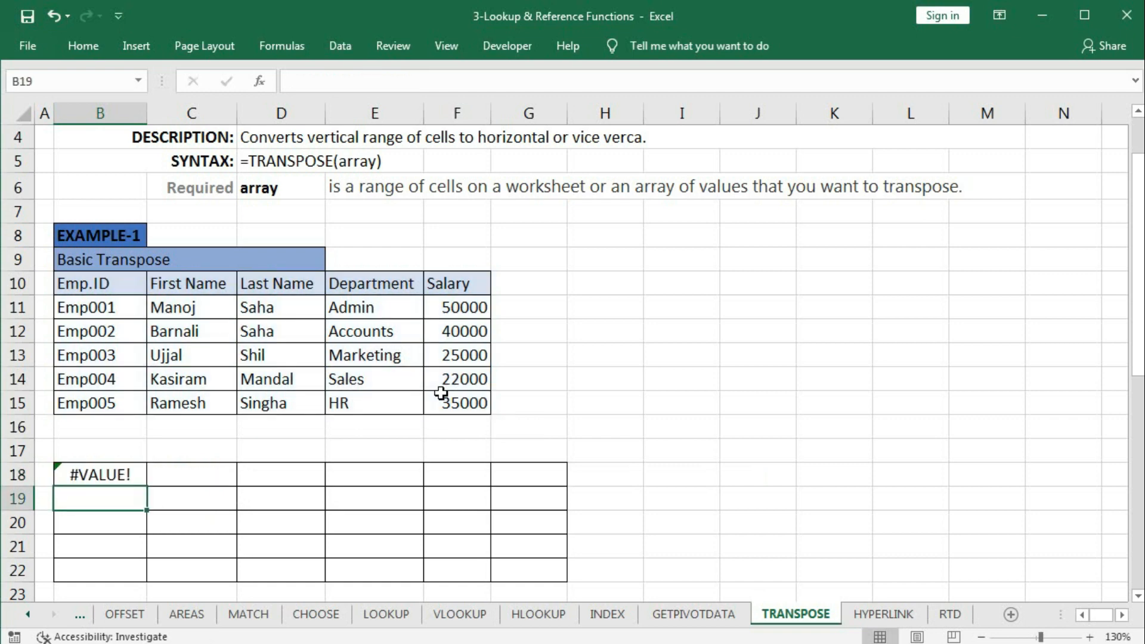
# Re-enter the TRANSPOSE formula in B18 as an array formula and fill it across B18:G22
pyautogui.doubleClick(120, 474)
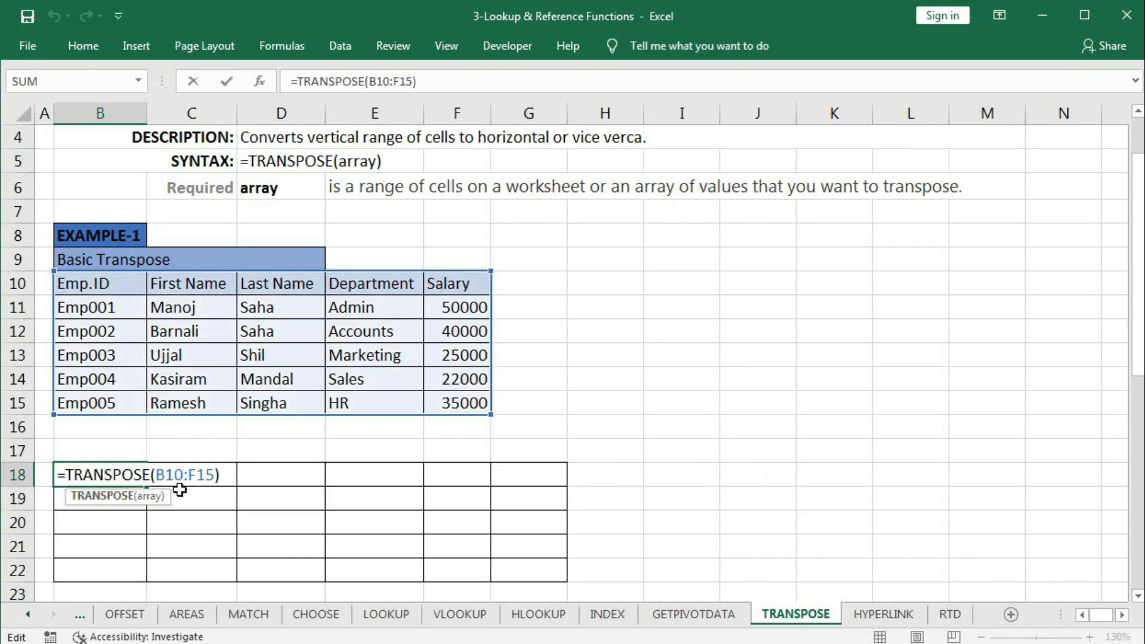
pyautogui.hotkey('ctrl', 'shift', 'Return')
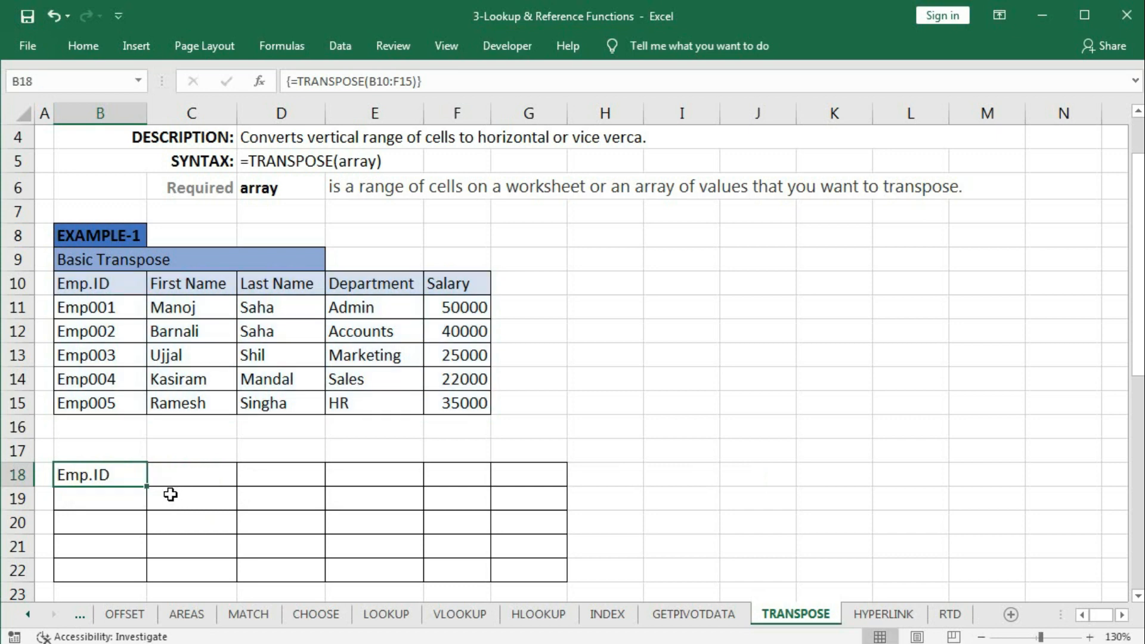
pyautogui.moveTo(147, 485); pyautogui.dragTo(556, 544)
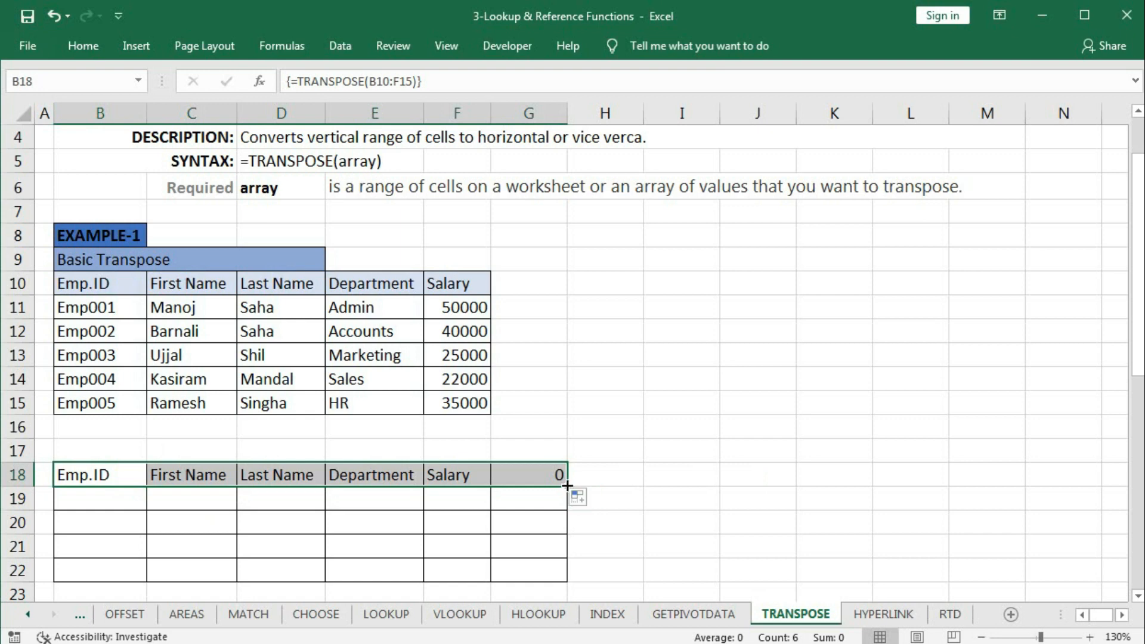
pyautogui.moveTo(567, 487); pyautogui.dragTo(560, 583)
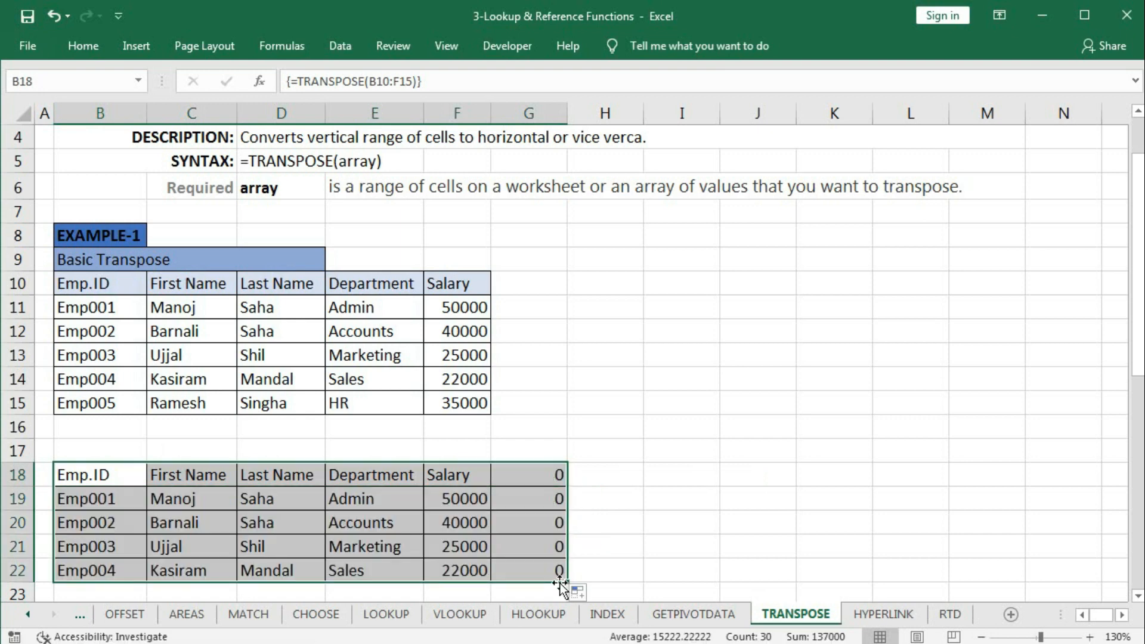
# Undo the fills and the array entry, and clear the remaining TRANSPOSE formula from B18
pyautogui.hotkey('ctrl', 'z')
pyautogui.hotkey('ctrl', 'z')
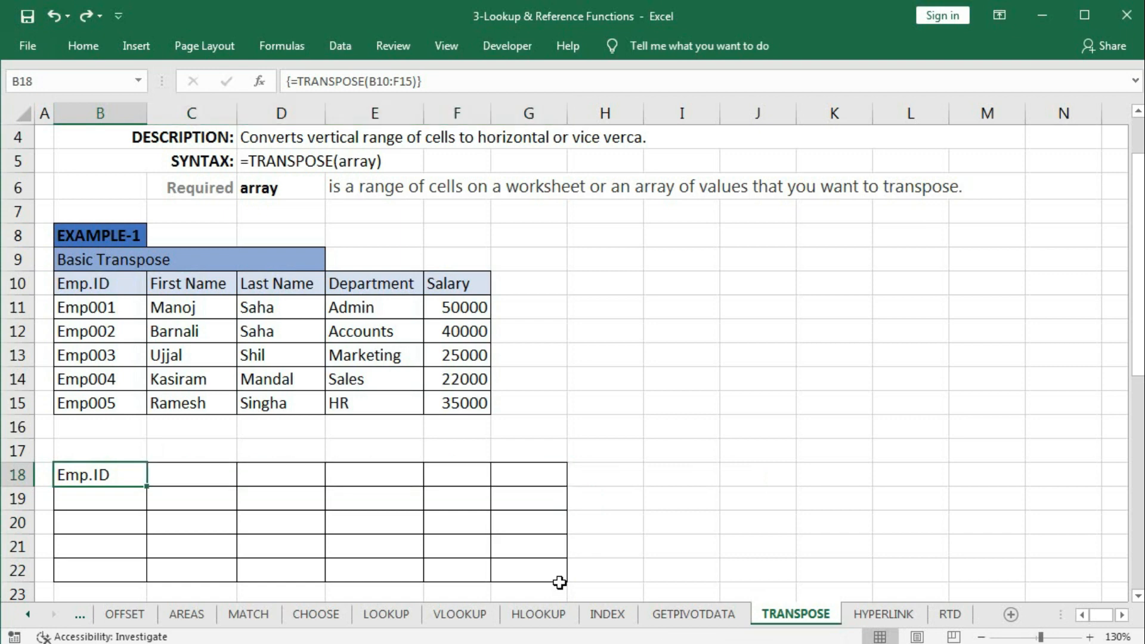
pyautogui.hotkey('ctrl', 'z')
pyautogui.click(119, 477)
pyautogui.doubleClick(119, 477)
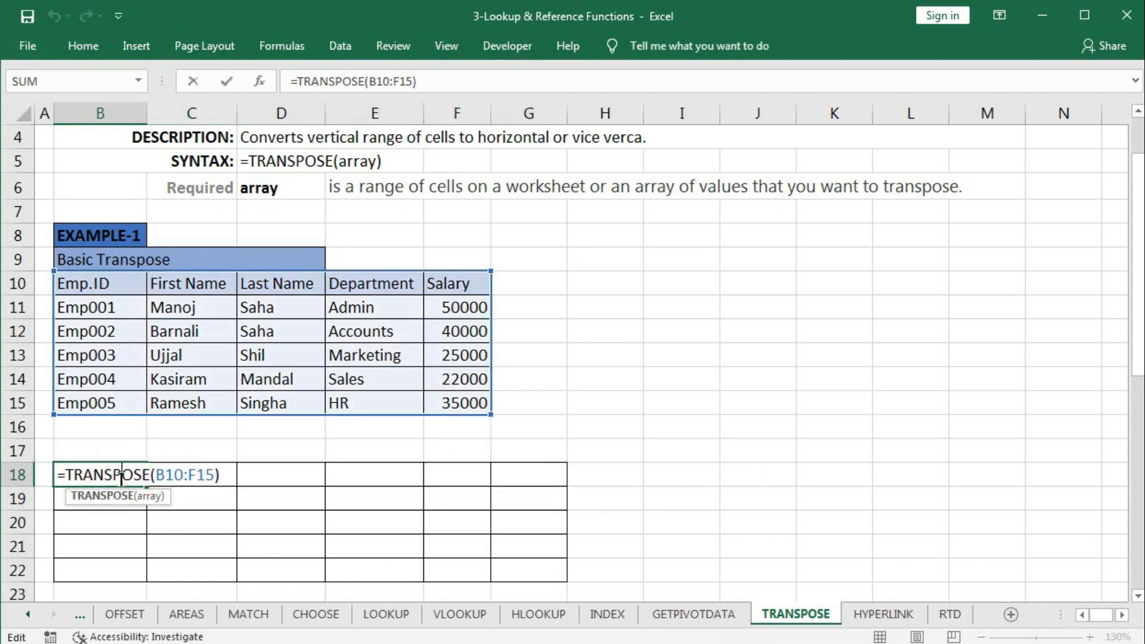
pyautogui.press('Escape')
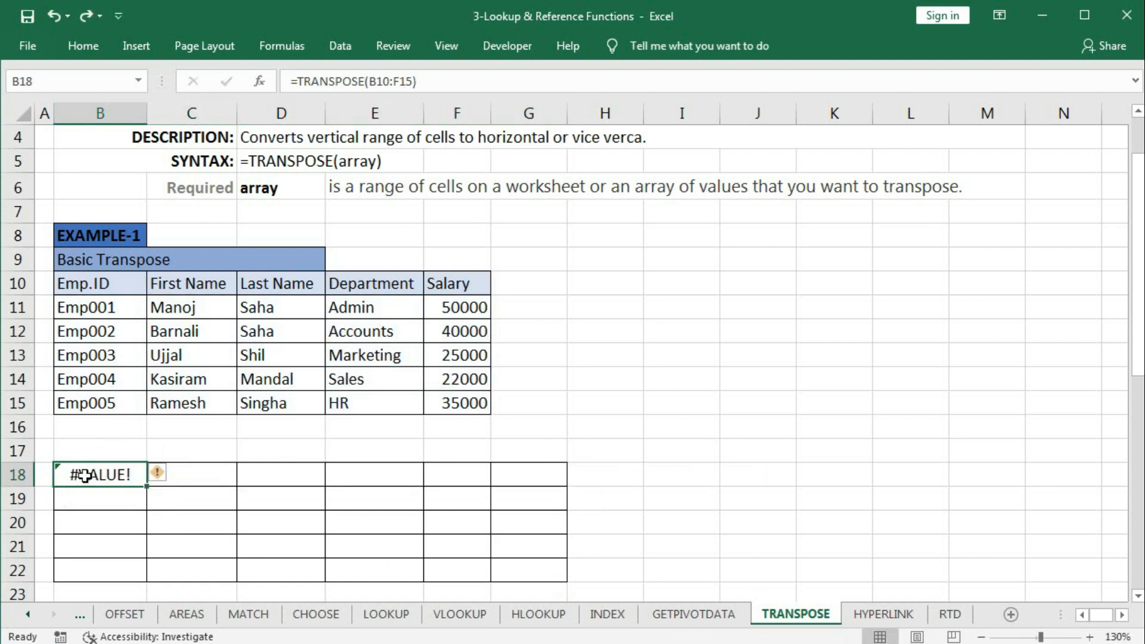
pyautogui.press('Delete')
# Enter =TRANSPOSE(B10:F15) as a single array formula over the whole range B18:G22
pyautogui.click(100, 486)
pyautogui.moveTo(101, 486); pyautogui.dragTo(516, 564)
pyautogui.write('=')
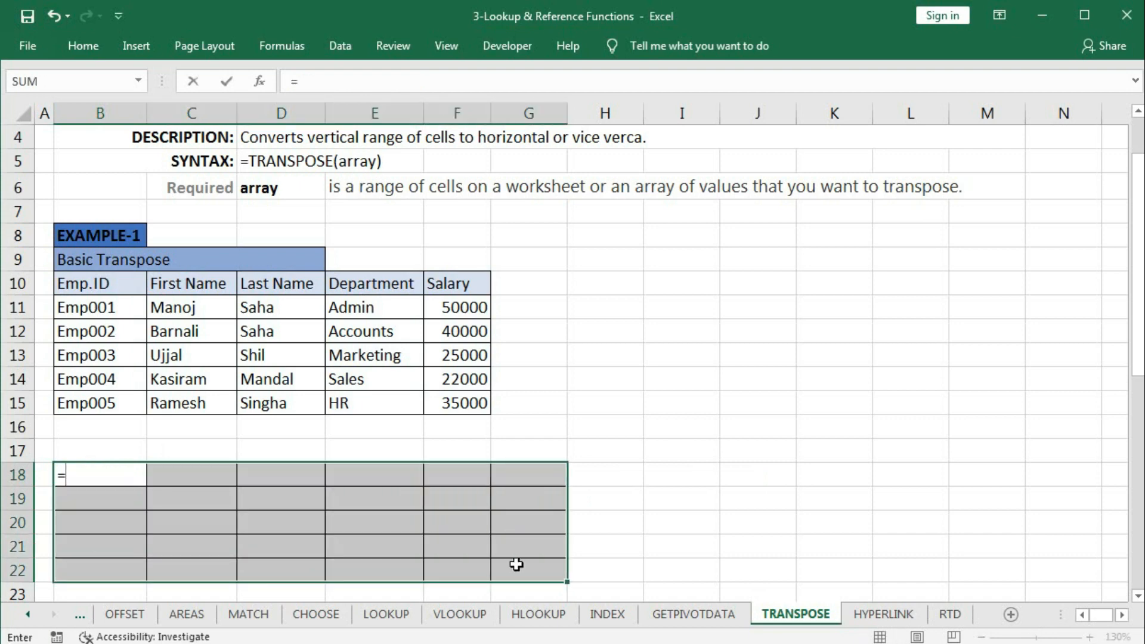
pyautogui.write('tra')
pyautogui.press('Tab')
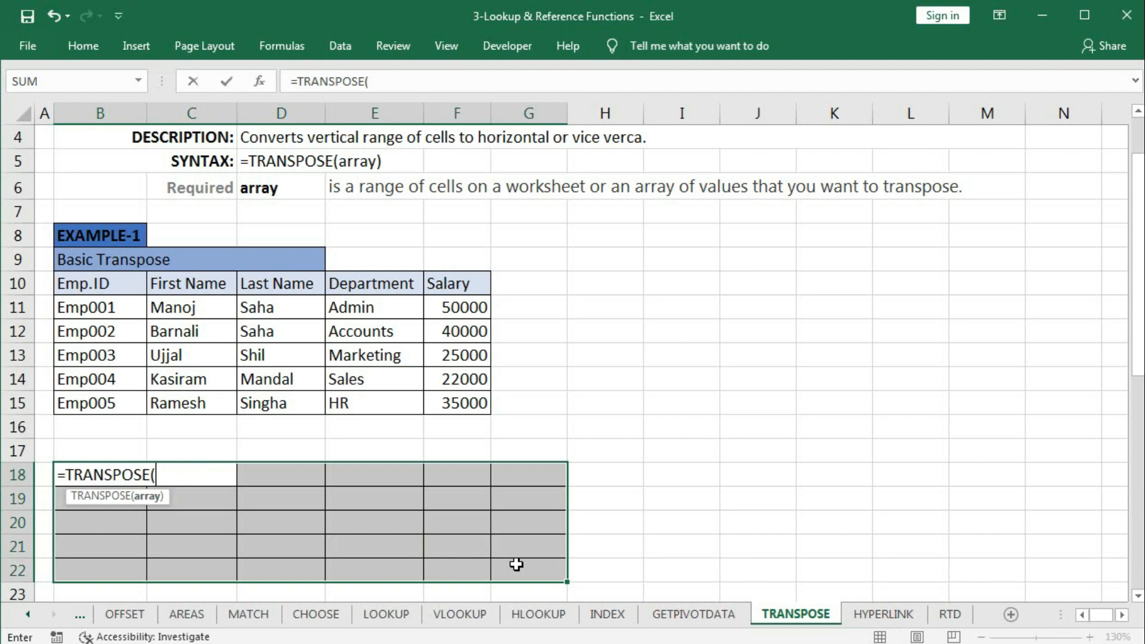
pyautogui.moveTo(84, 285); pyautogui.dragTo(445, 399)
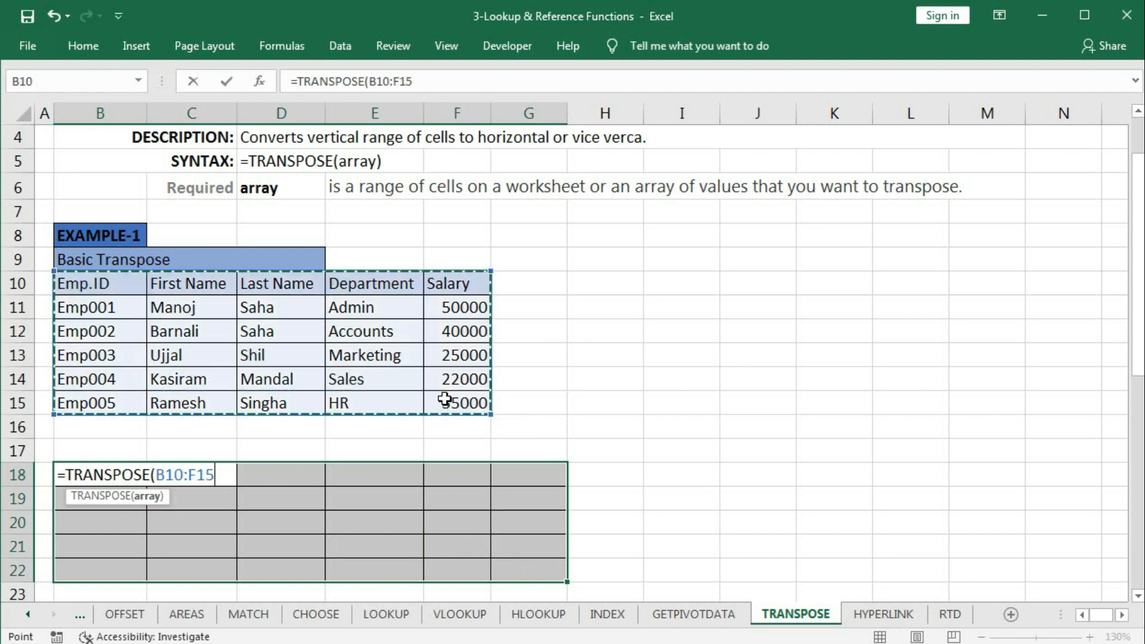
pyautogui.write(')')
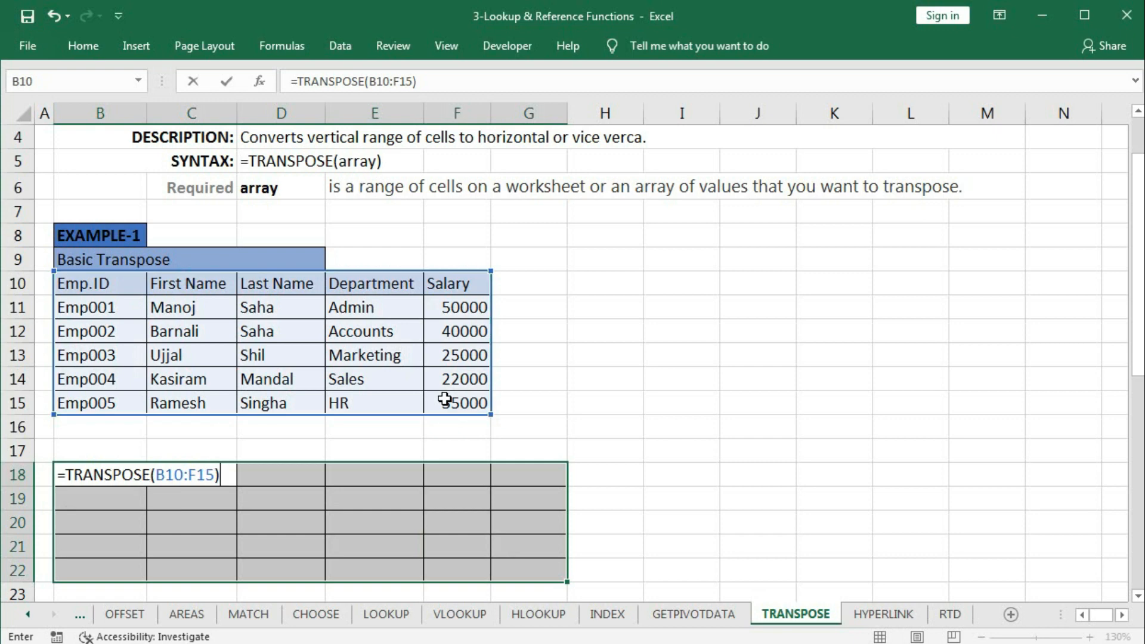
pyautogui.hotkey('ctrl', 'shift', 'Return')
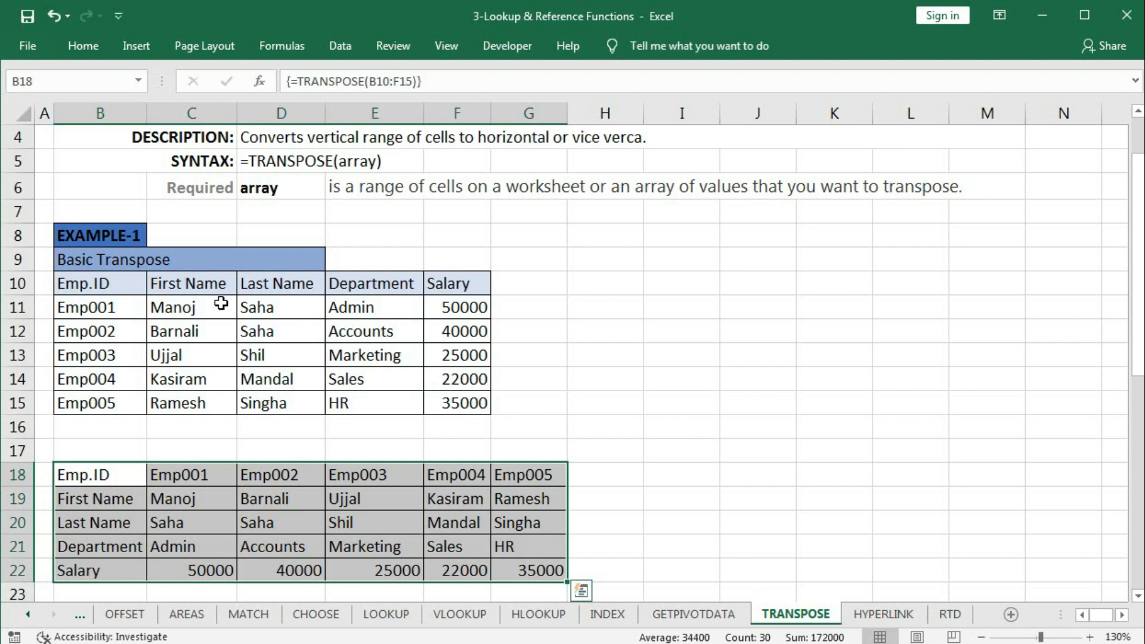
# Change the Emp005 department in E15 of the source table to "HR Dep"
pyautogui.doubleClick(372, 404)
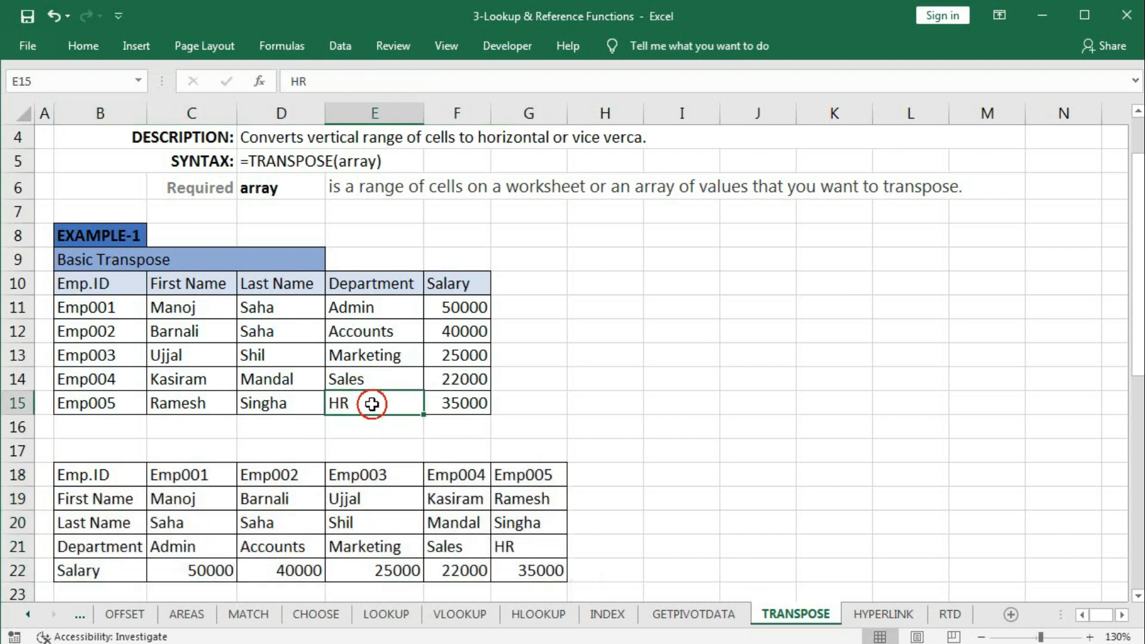
pyautogui.write('Dep')
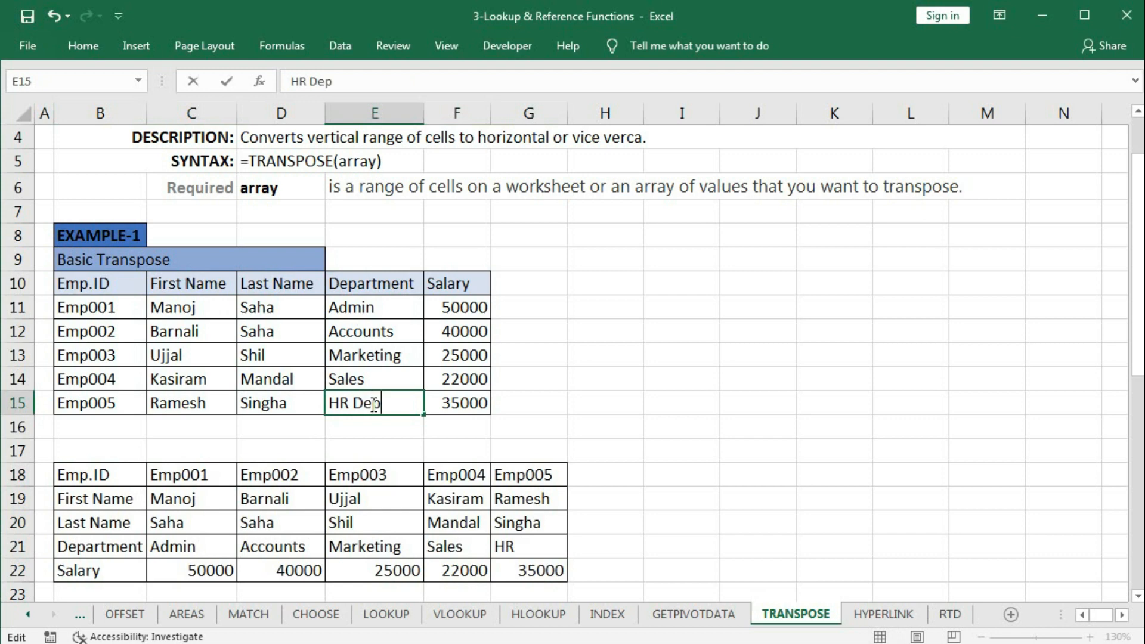
pyautogui.hotkey('ctrl', 'Return')
pyautogui.press('Return')
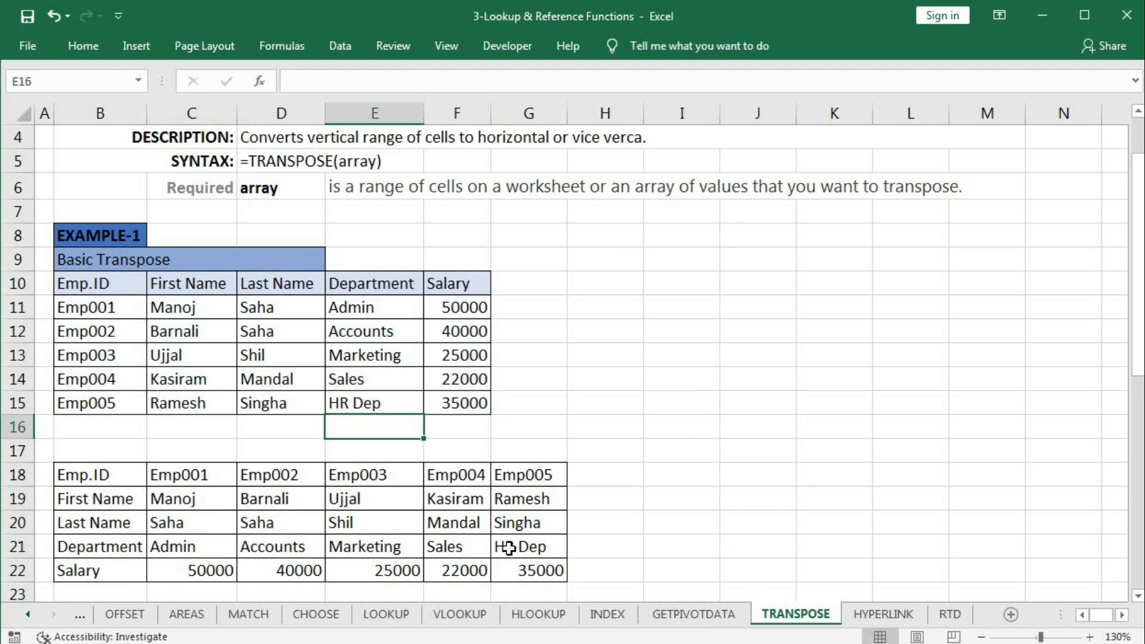
# Copy the employee table B10:F15, enable Transpose in Paste Special, and cancel without pasting
pyautogui.click(83, 47)
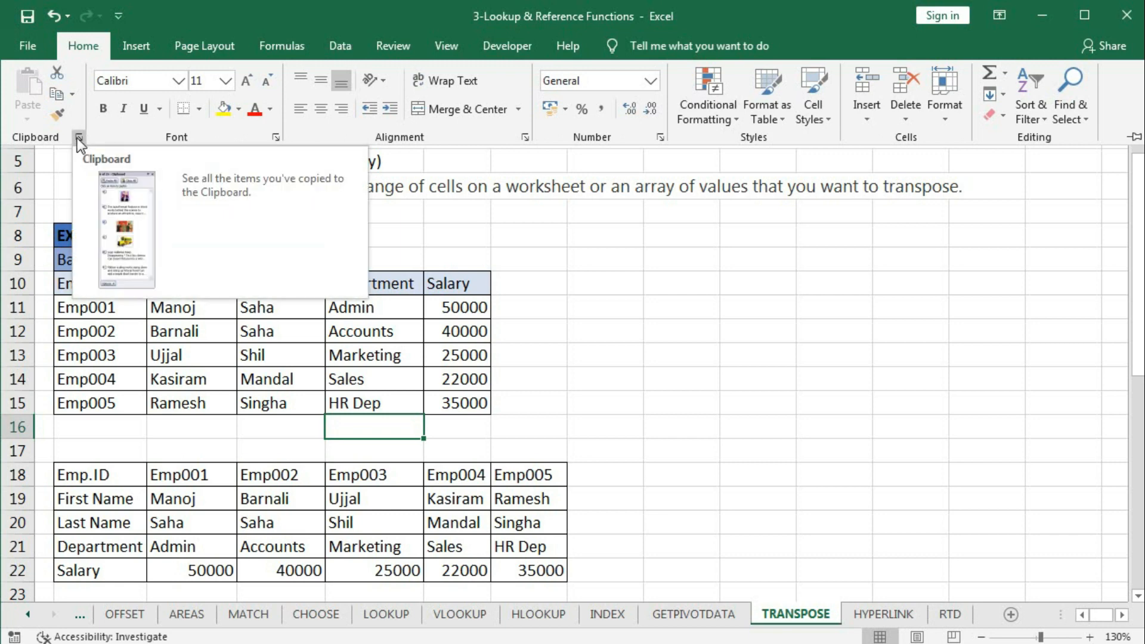
pyautogui.click(99, 285)
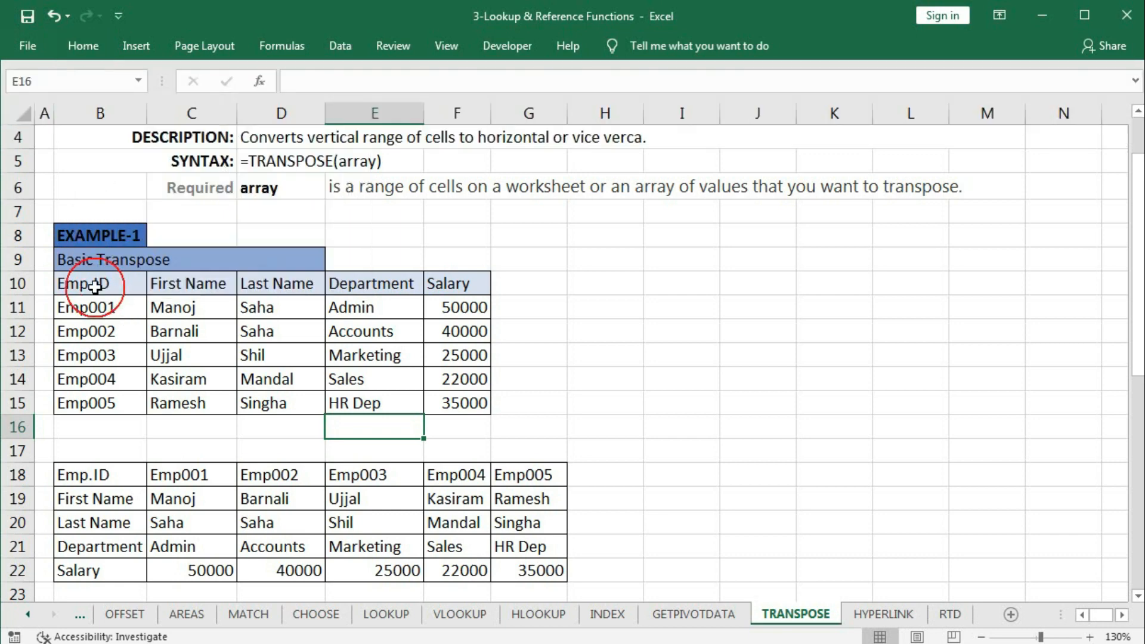
pyautogui.moveTo(98, 285); pyautogui.dragTo(473, 405)
pyautogui.hotkey('ctrl', 'c')
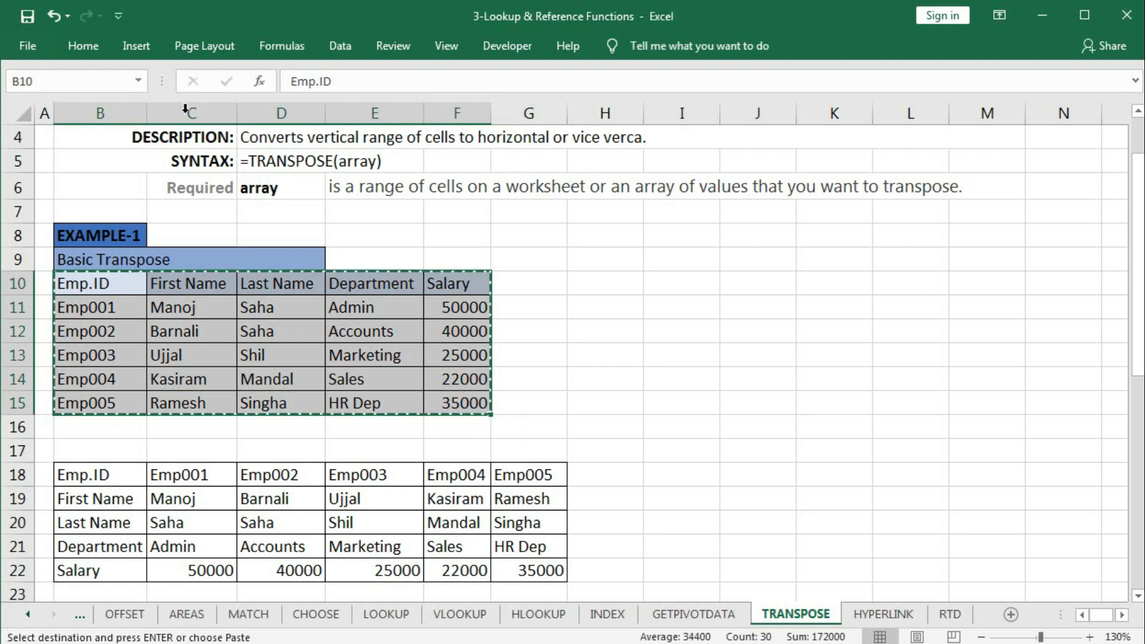
pyautogui.click(83, 46)
pyautogui.click(27, 116)
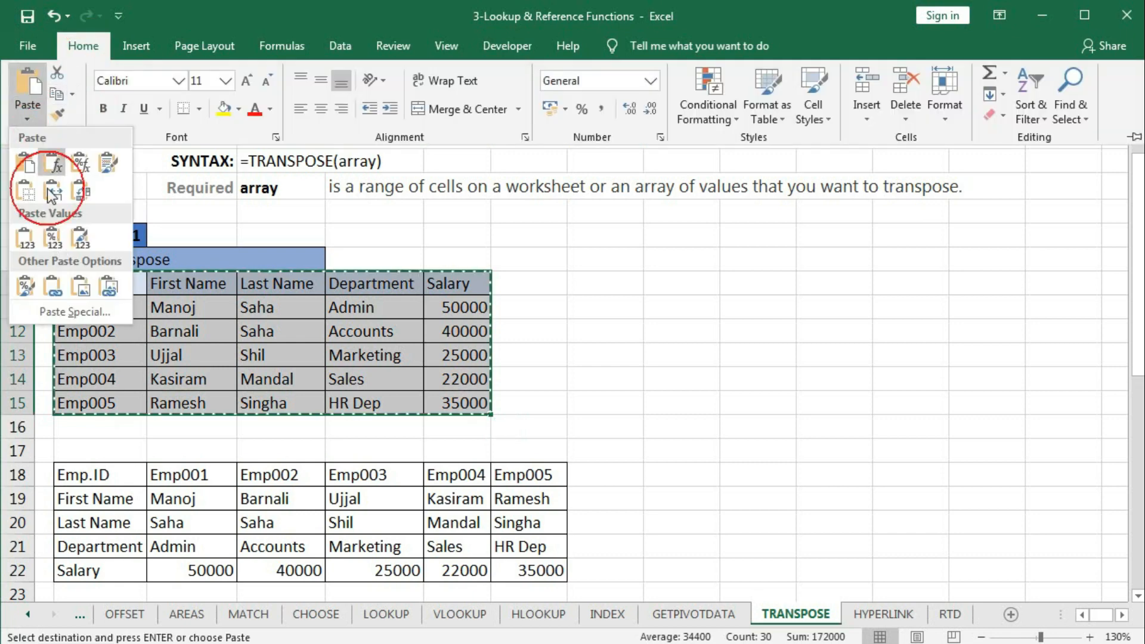
pyautogui.click(56, 304)
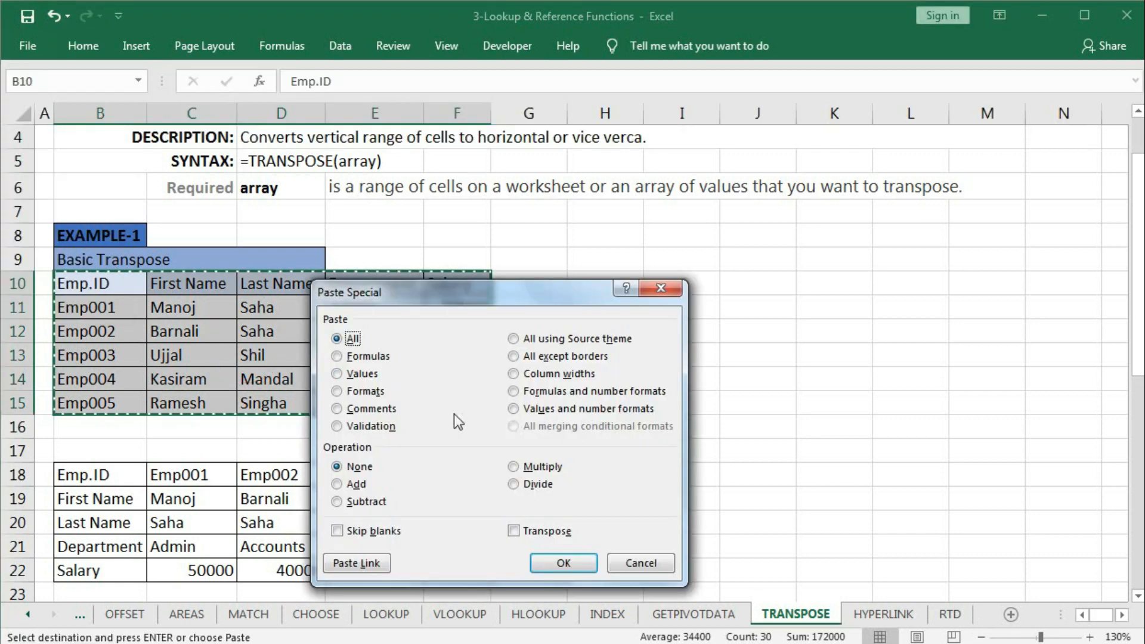
pyautogui.click(512, 531)
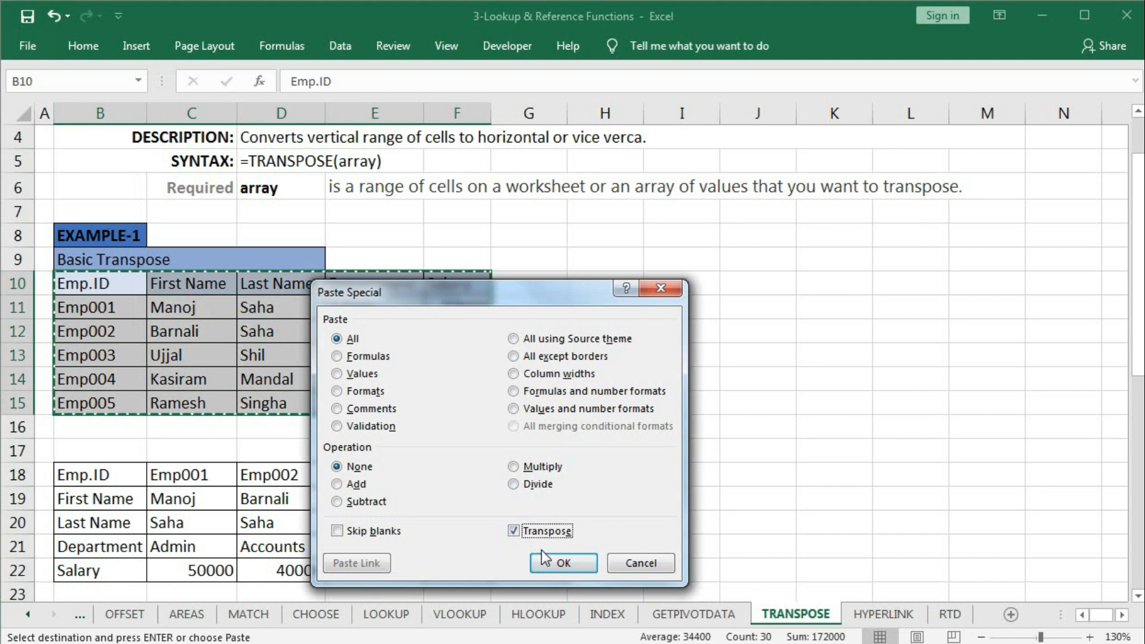
pyautogui.click(630, 563)
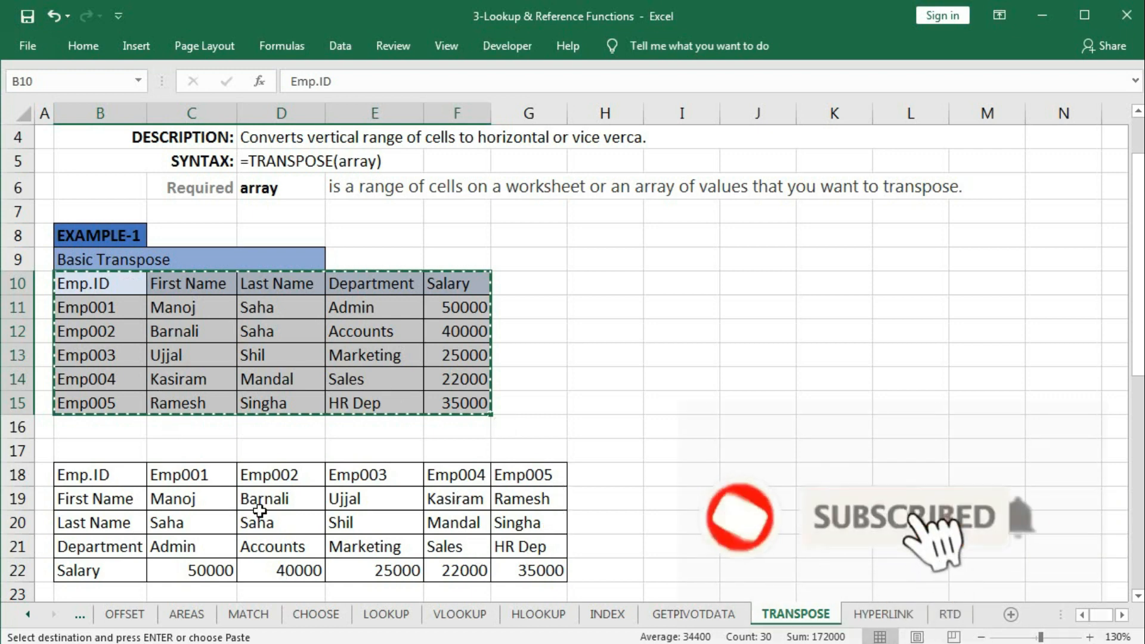
# Enter =TRANSPOSE(B26&B27:B31) as an array formula across D27:H27 in Example 2
pyautogui.scroll(-4, 372, 518)
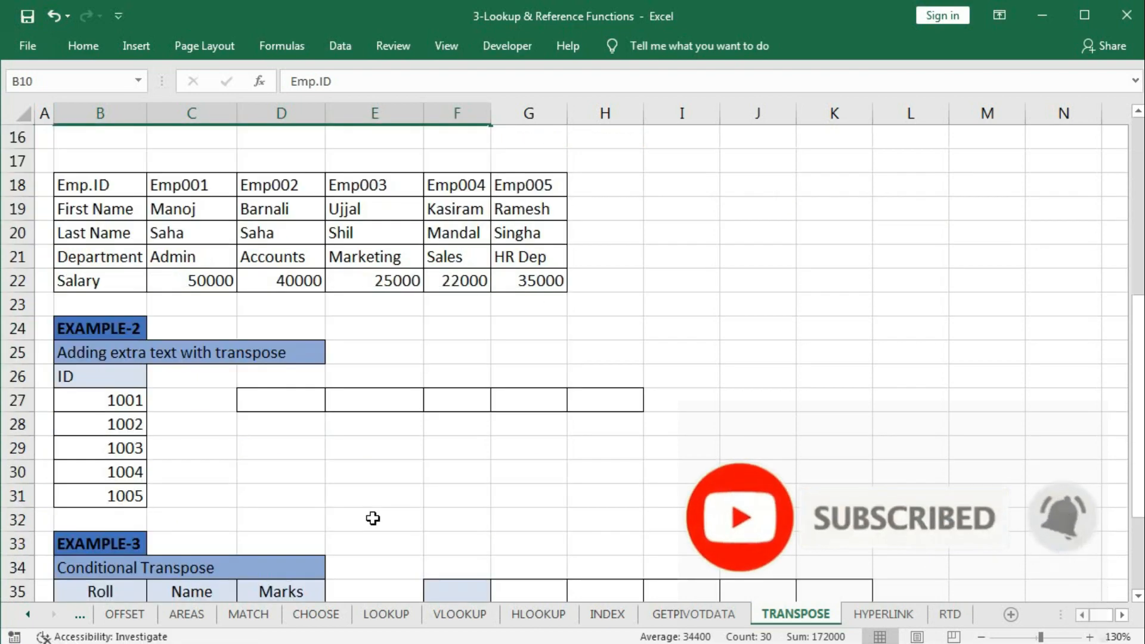
pyautogui.scroll(-1, 372, 518)
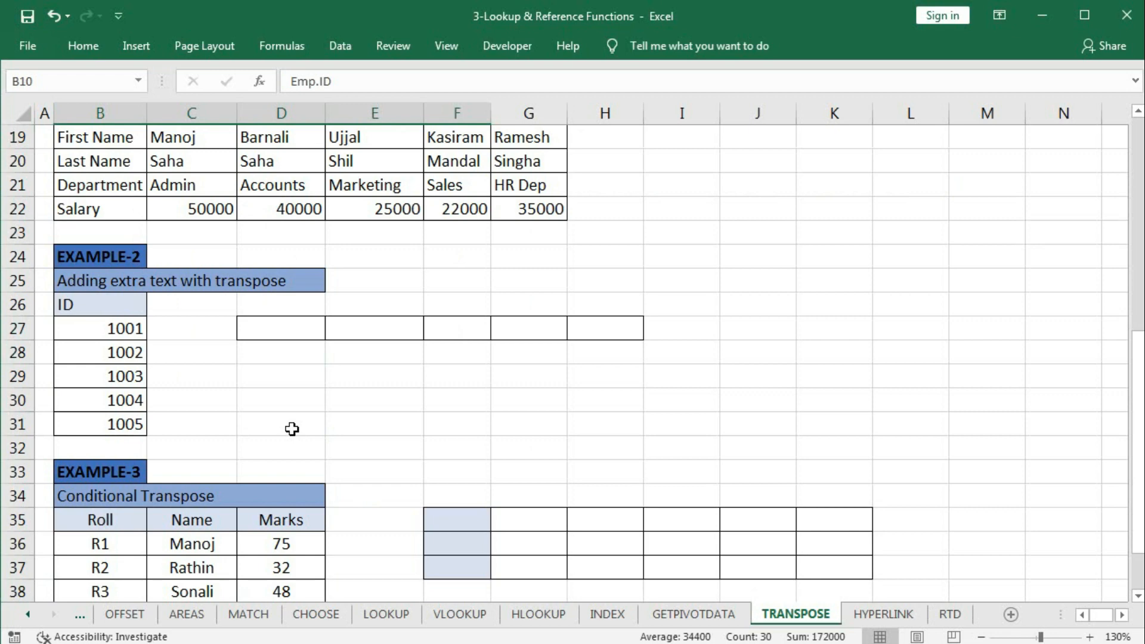
pyautogui.click(95, 303)
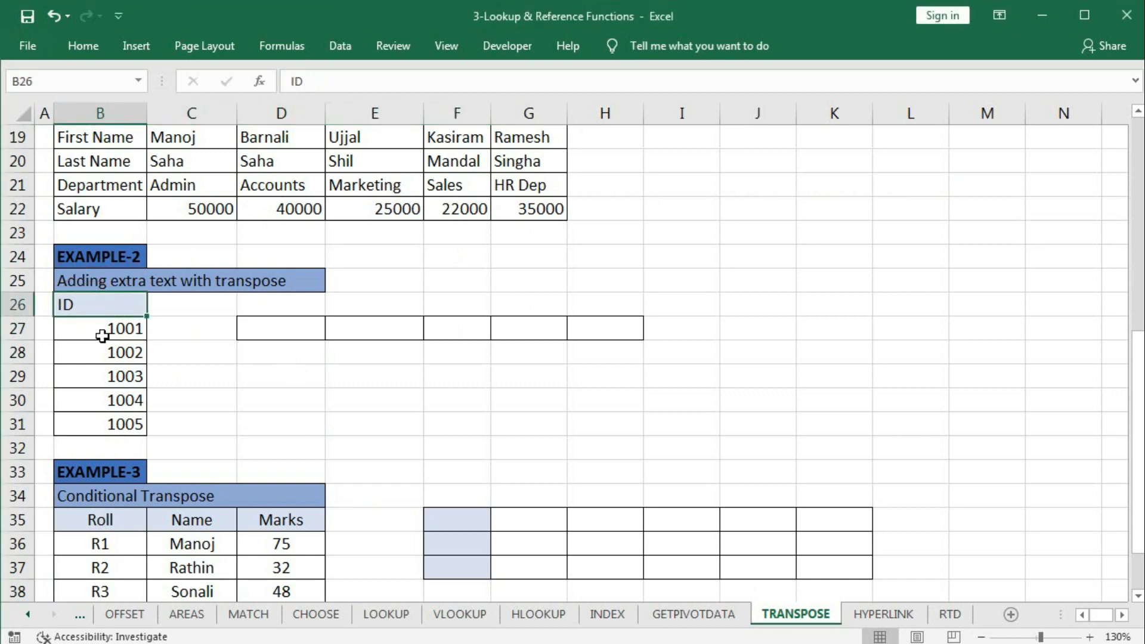
pyautogui.moveTo(102, 336); pyautogui.dragTo(98, 420)
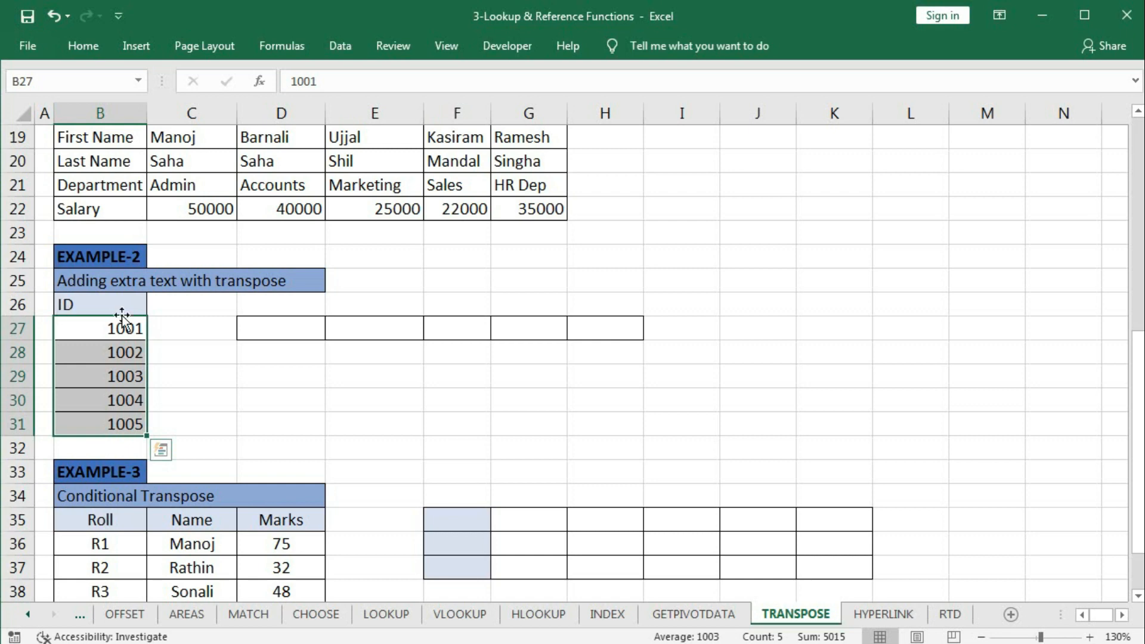
pyautogui.moveTo(278, 327); pyautogui.dragTo(603, 335)
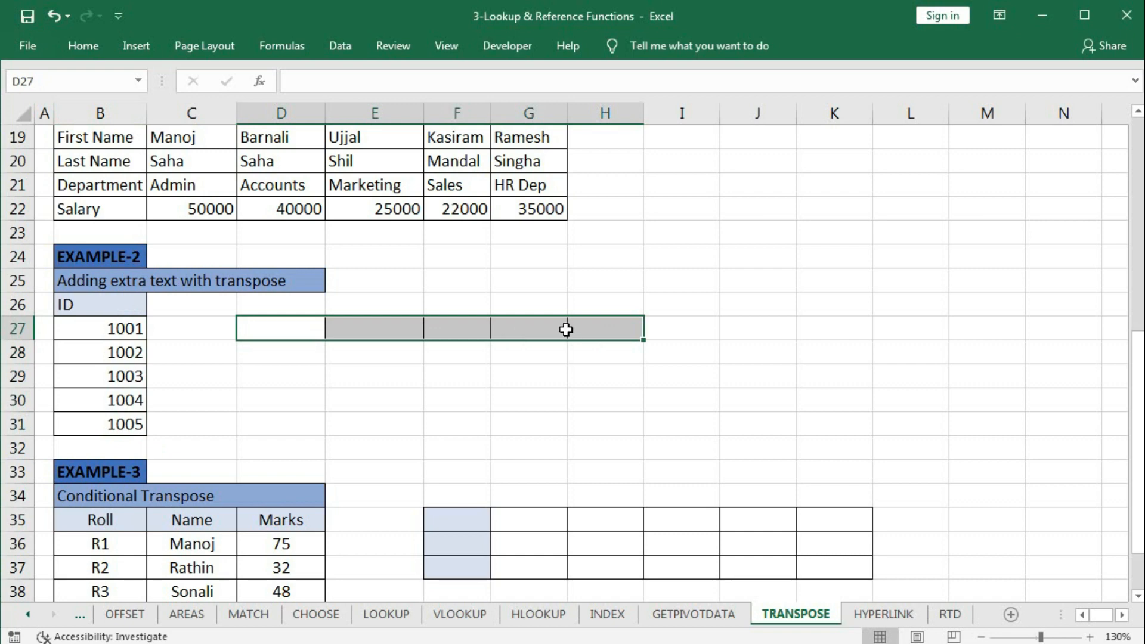
pyautogui.write('=tra')
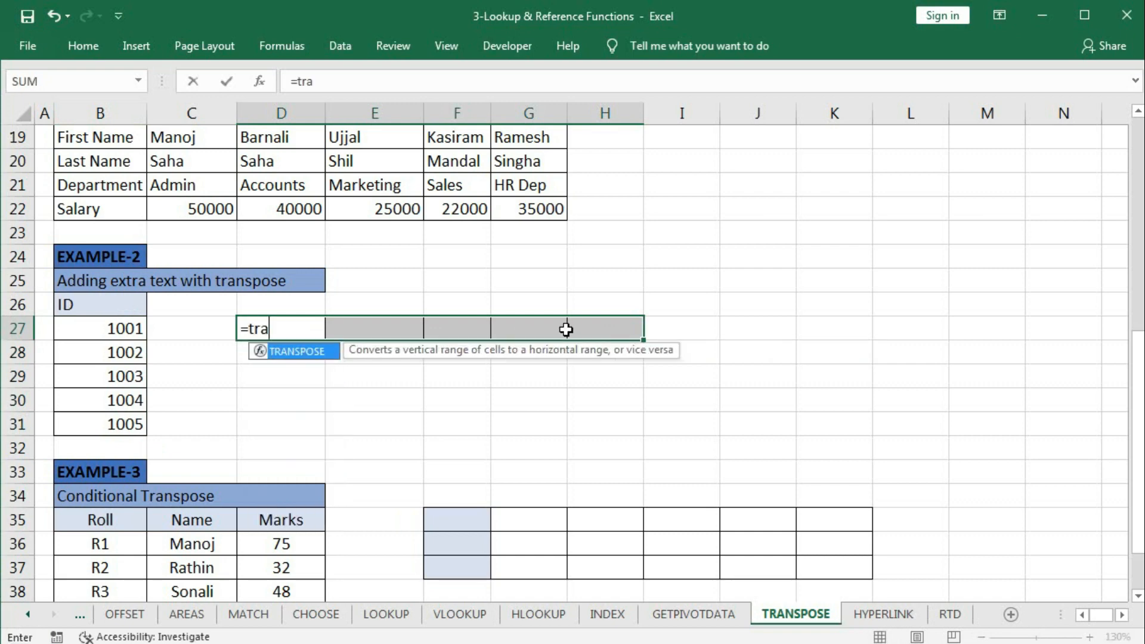
pyautogui.press('Tab')
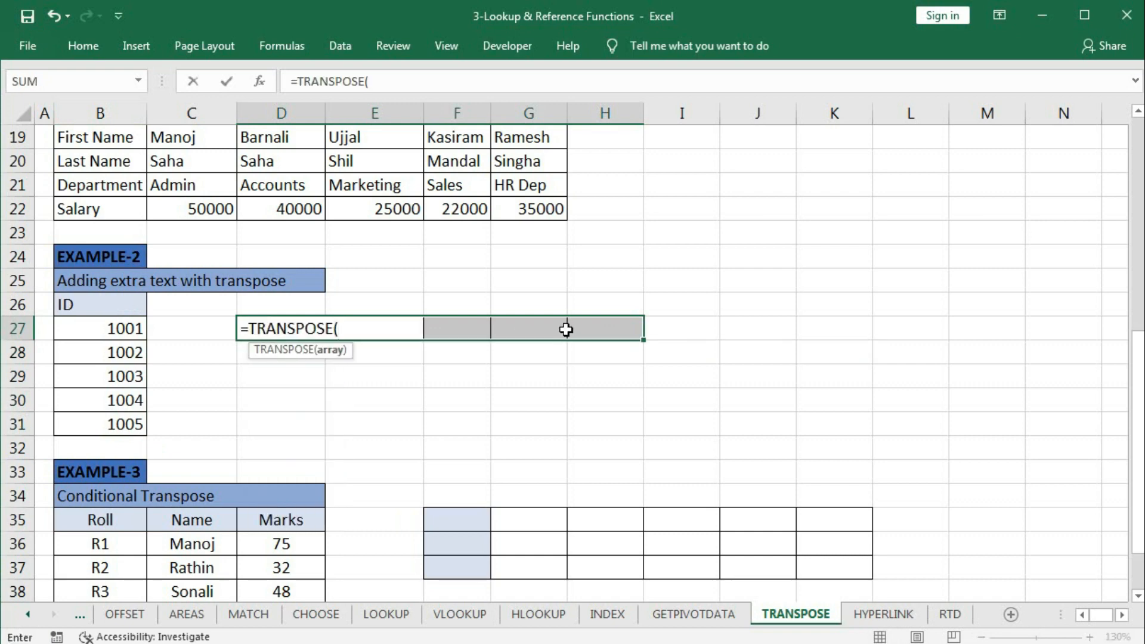
pyautogui.click(120, 305)
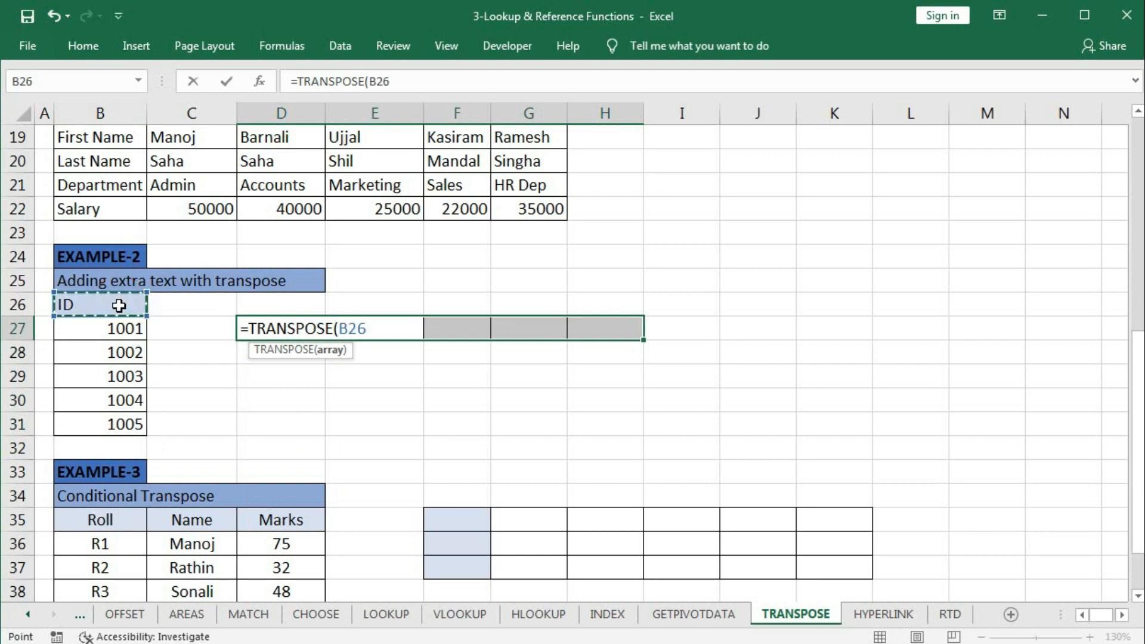
pyautogui.write('&')
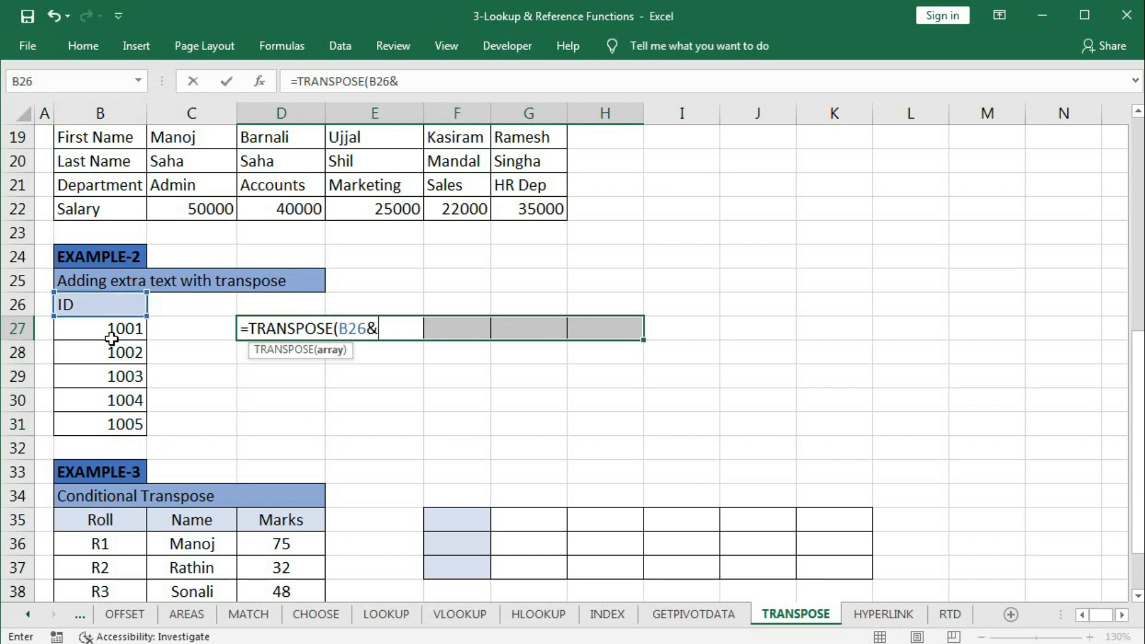
pyautogui.moveTo(113, 331); pyautogui.dragTo(111, 424)
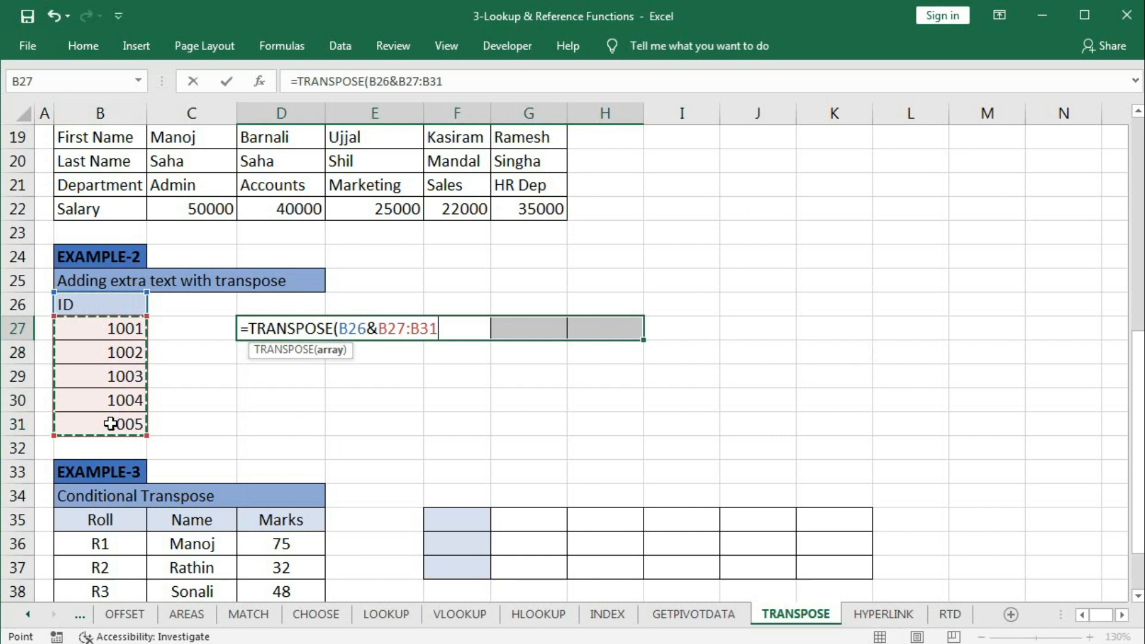
pyautogui.write(')')
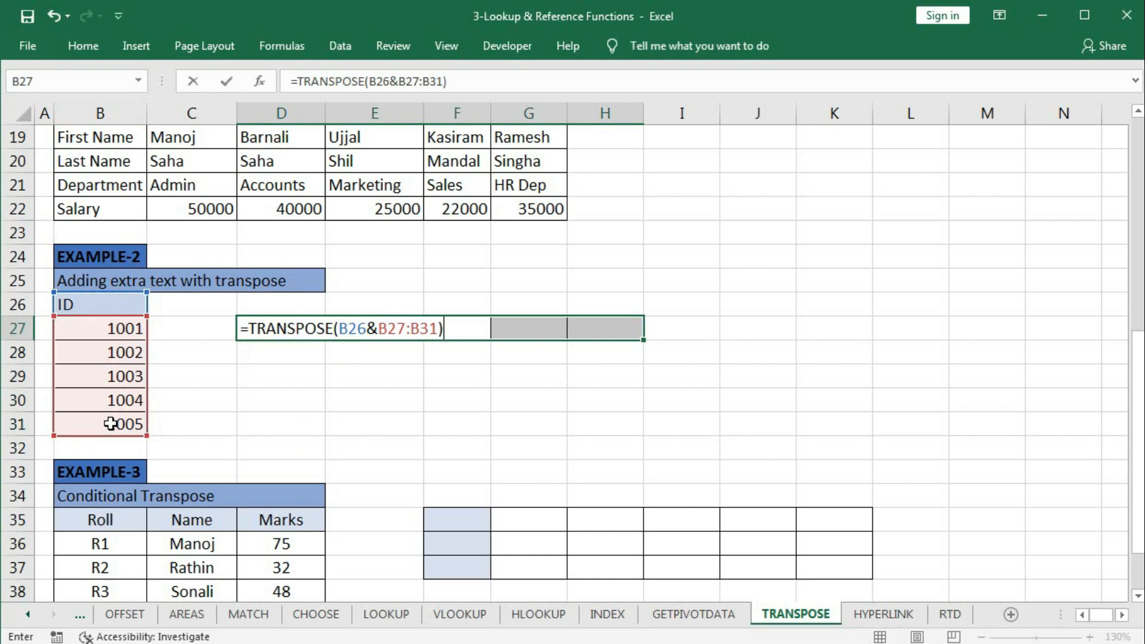
pyautogui.hotkey('ctrl', 'shift', 'Return')
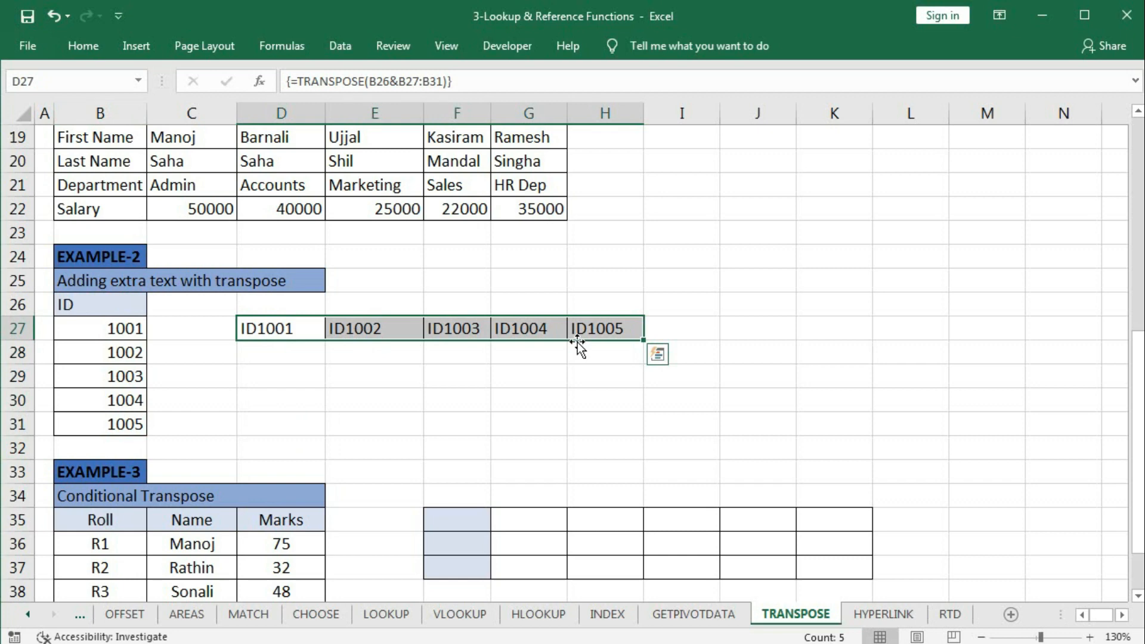
# Start a TRANSPOSE formula over F35:K37 in Example 3 with a nested IF testing B35:D40<35
pyautogui.scroll(-2, 577, 342)
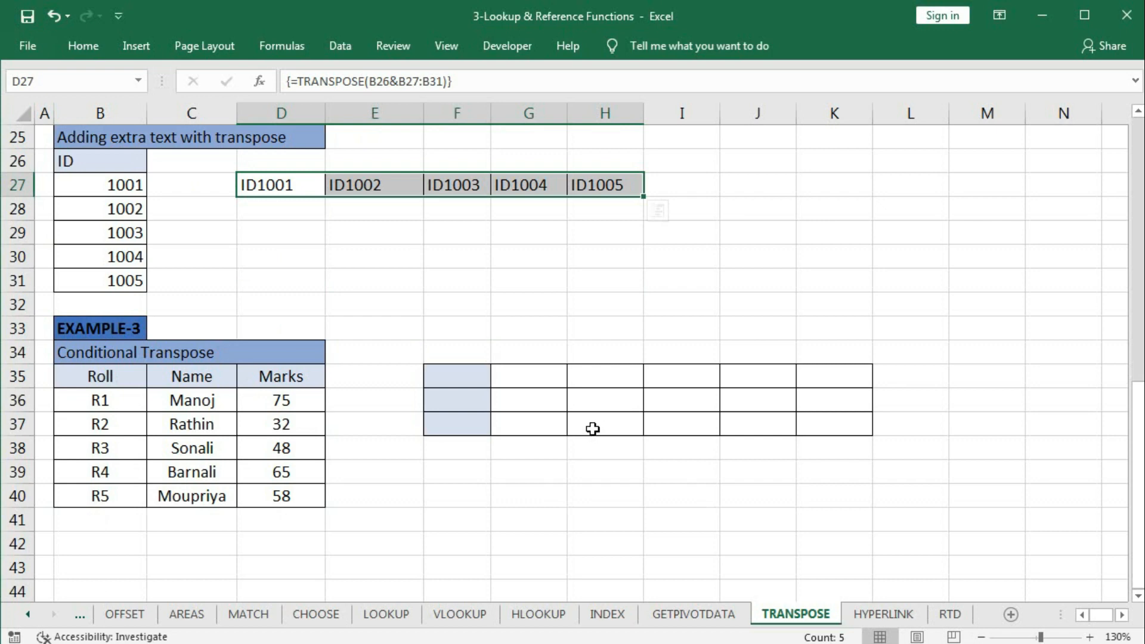
pyautogui.moveTo(455, 375); pyautogui.dragTo(834, 425)
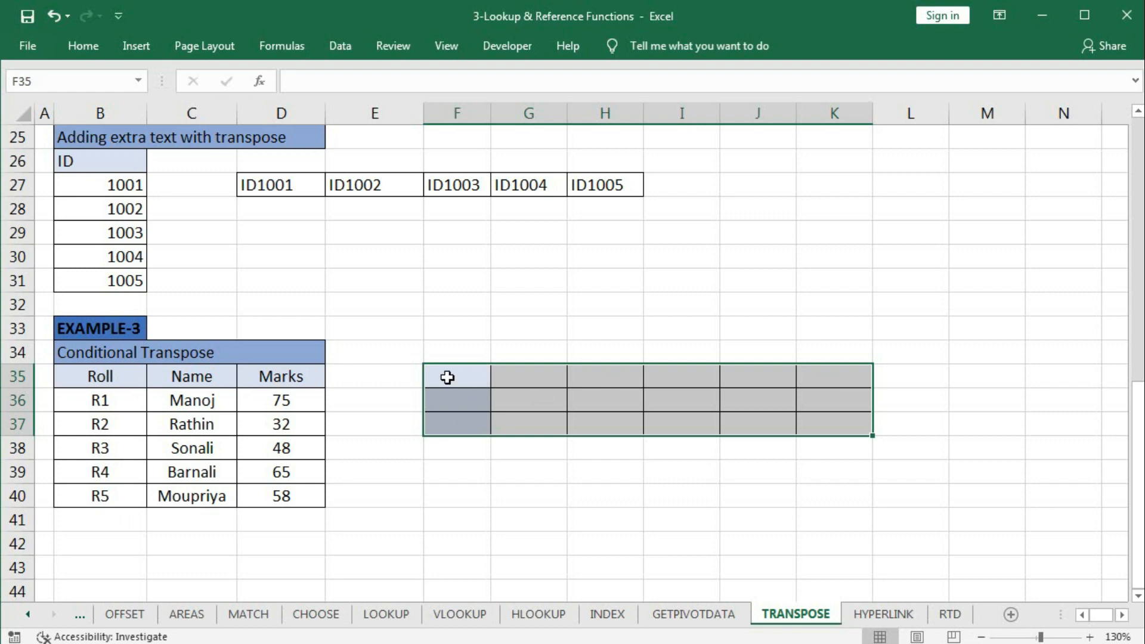
pyautogui.write('=')
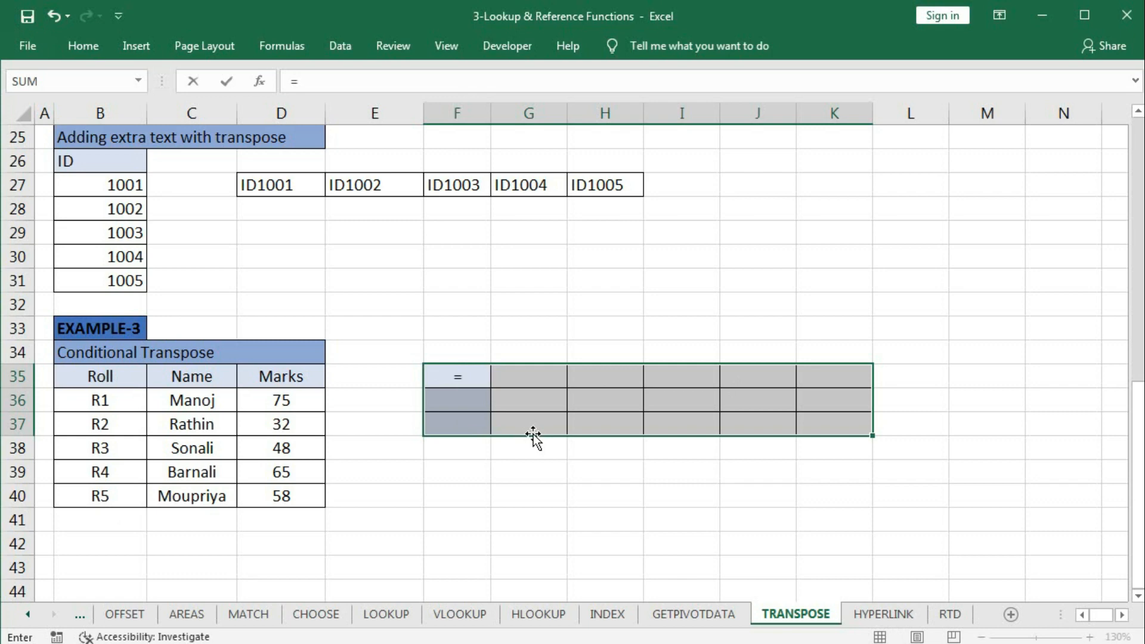
pyautogui.write('tra')
pyautogui.press('Tab')
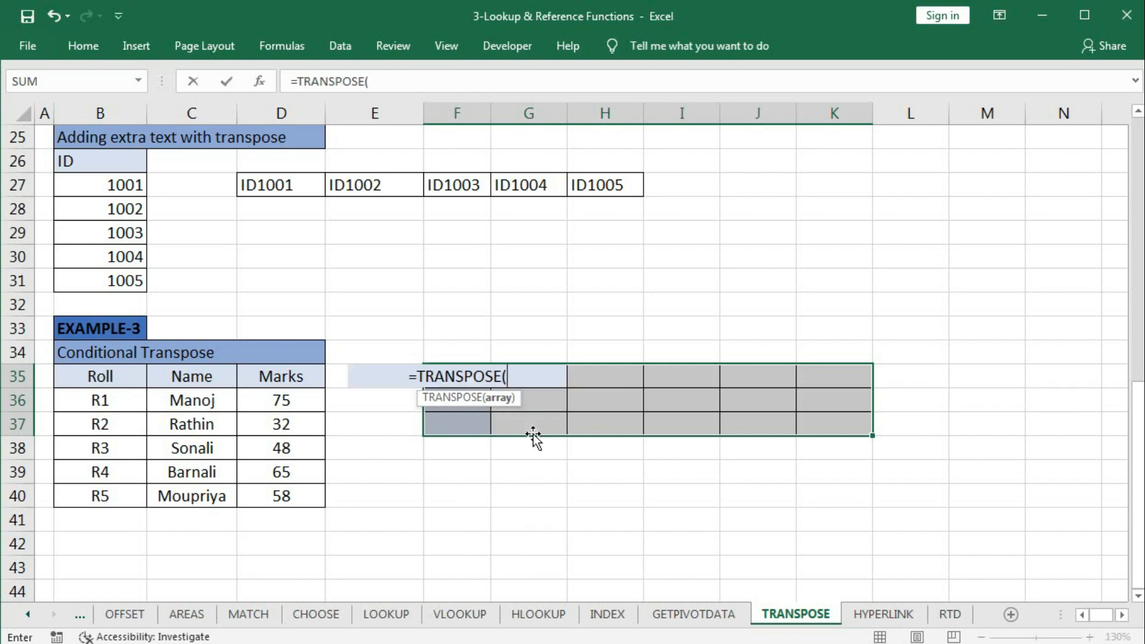
pyautogui.write('if')
pyautogui.press('Tab')
pyautogui.moveTo(89, 375); pyautogui.dragTo(264, 487)
pyautogui.write('<')
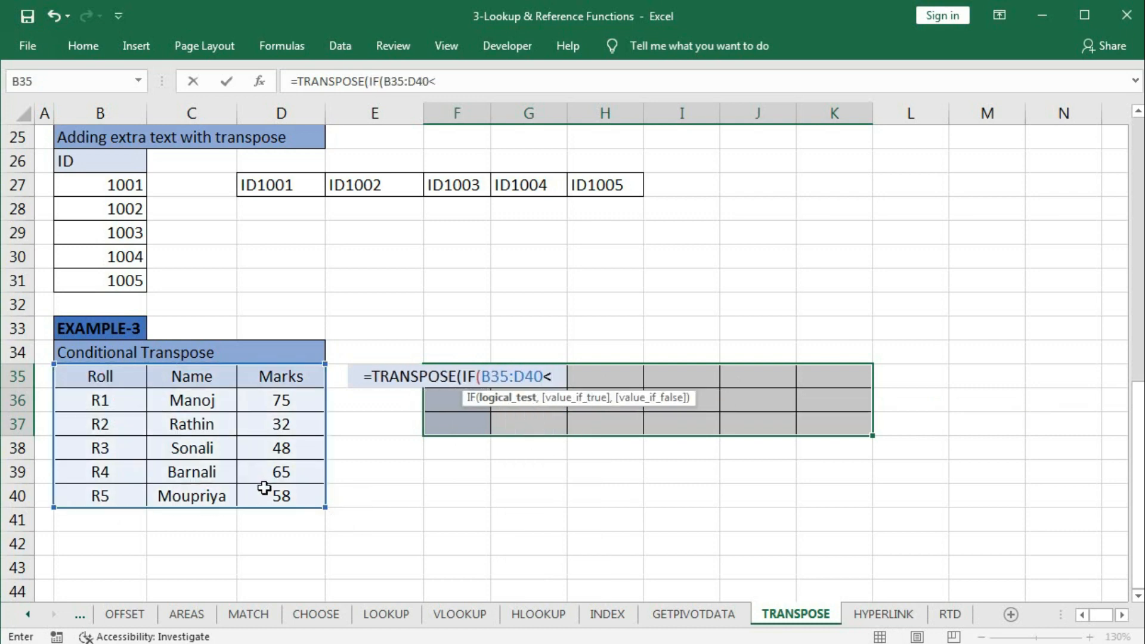
pyautogui.write('35,')
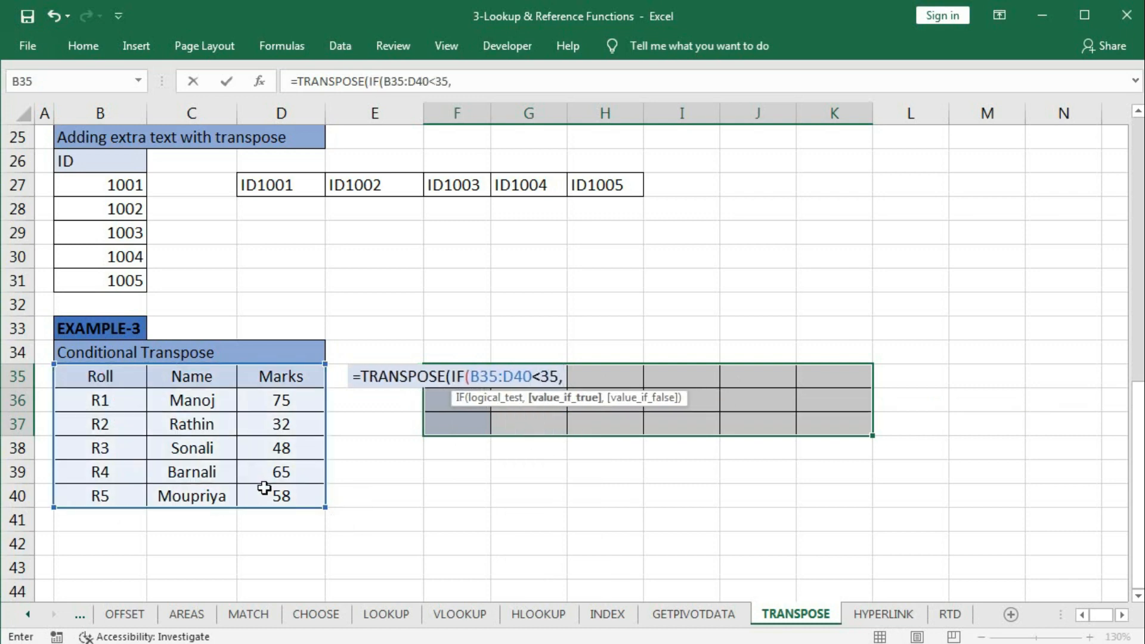
# Add "Fail" and the range B35:D40 to the formula and try to array-enter =TRANSPOSE(IF(B35:D40<35,"Fail"),B35:D40) across F35:K37
pyautogui.write('"Fa')
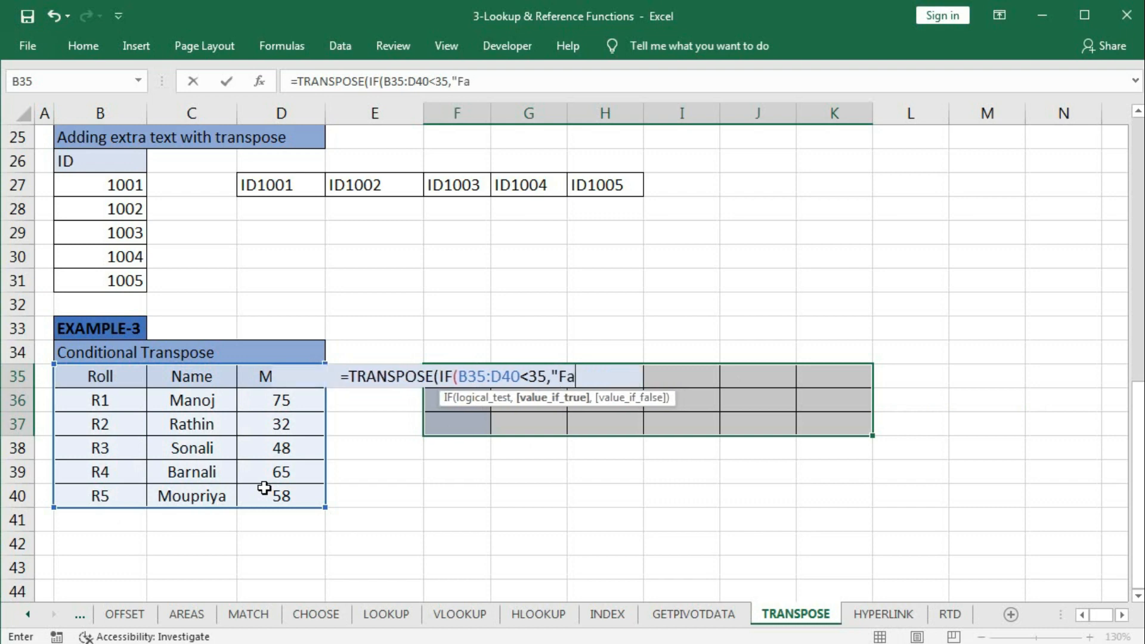
pyautogui.write('ll"')
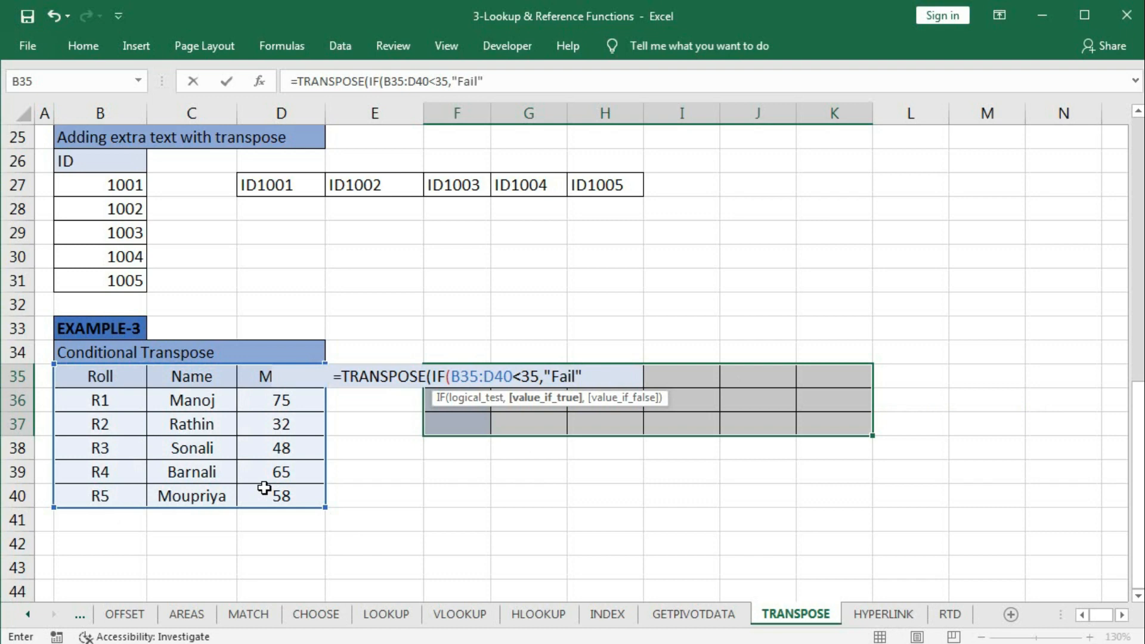
pyautogui.write(')')
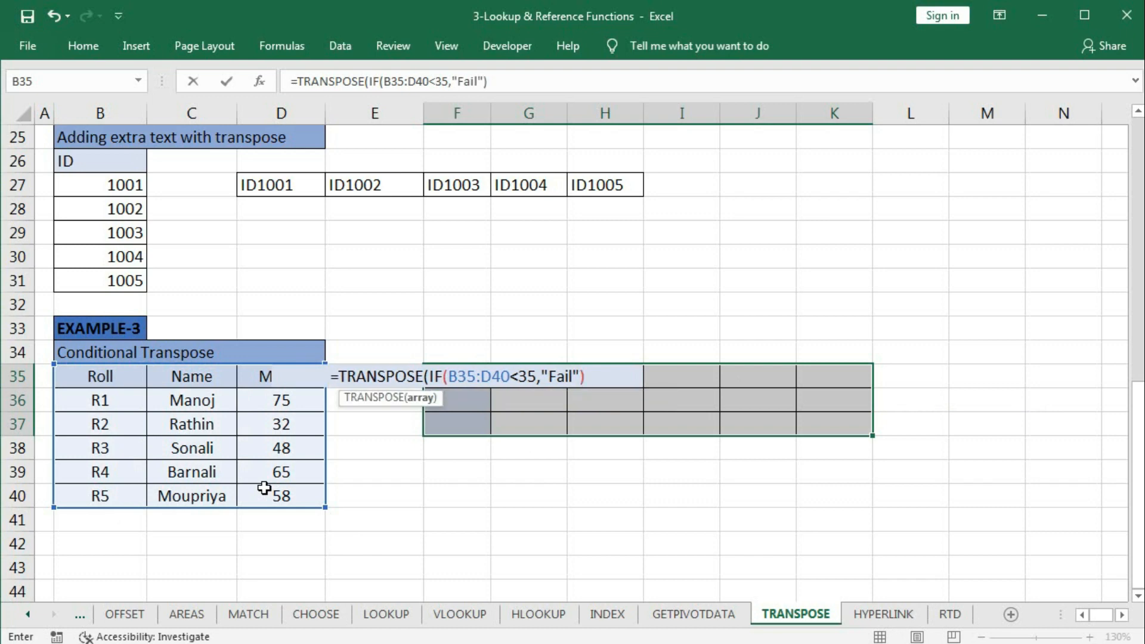
pyautogui.write(',')
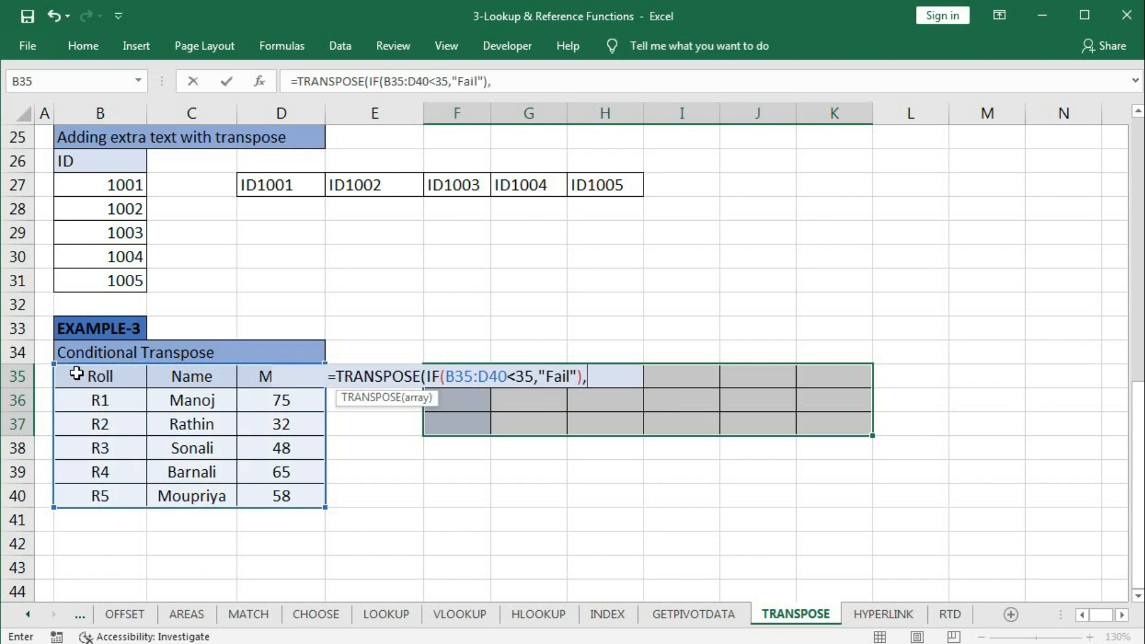
pyautogui.moveTo(77, 374); pyautogui.dragTo(266, 495)
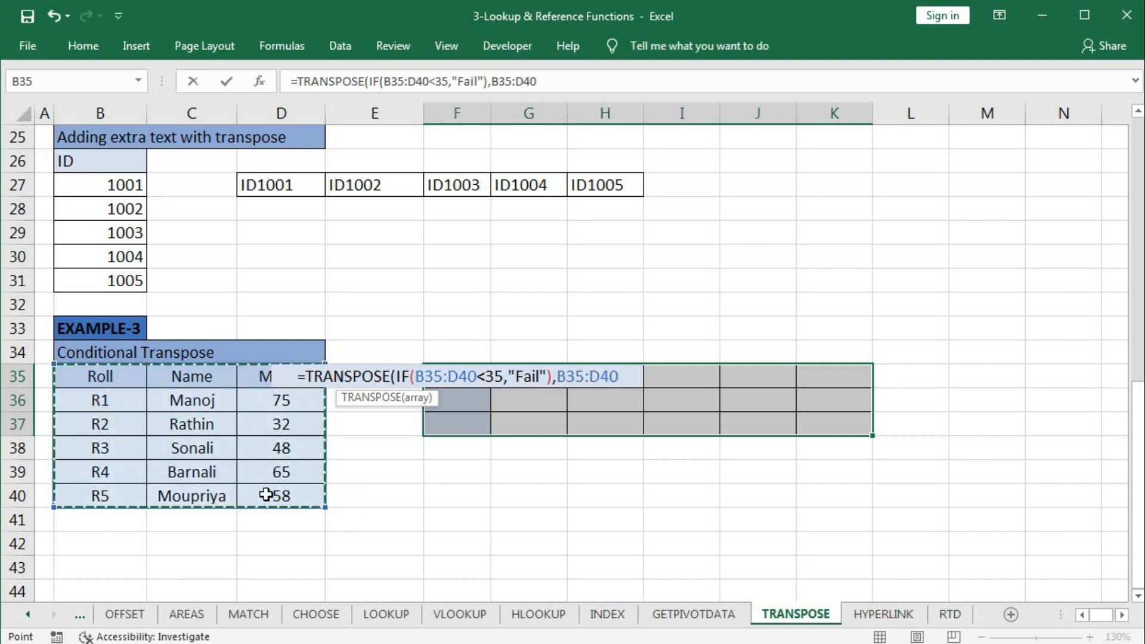
pyautogui.write(')')
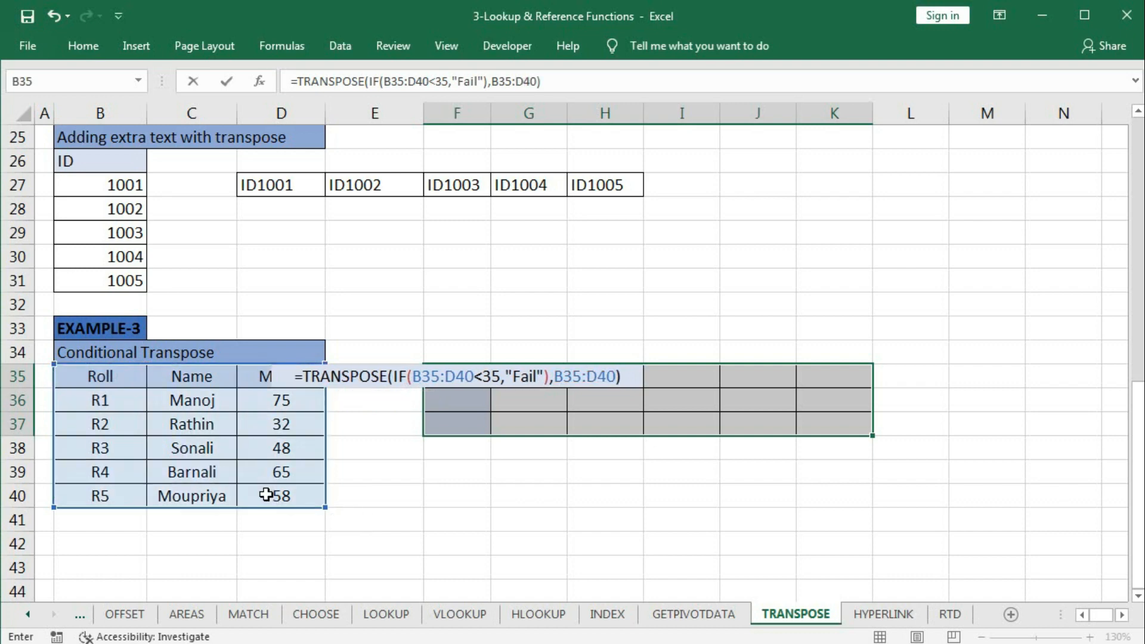
pyautogui.hotkey('ctrl', 'shift', 'Return')
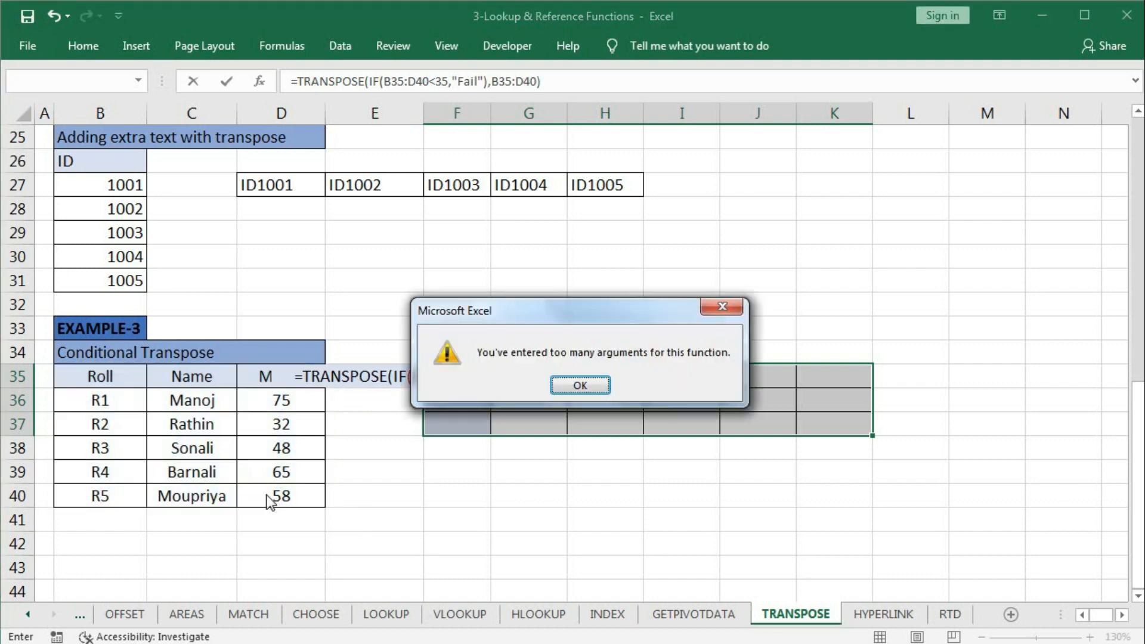
pyautogui.click(589, 388)
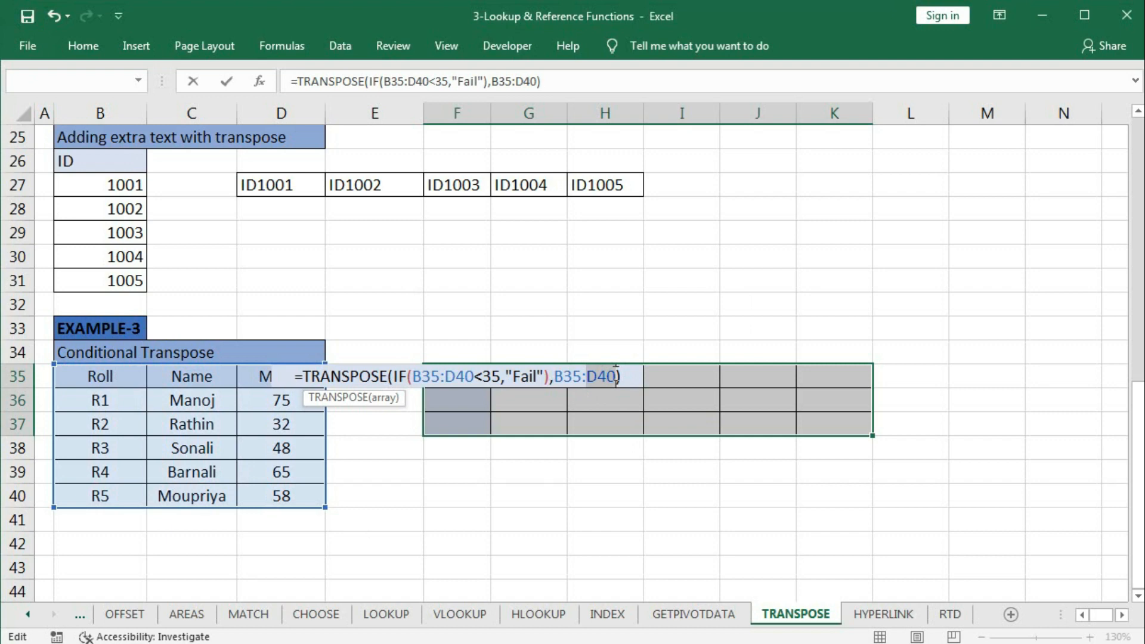
# Correct the parentheses so B35:D40 is the IF function's false value, and array-enter =TRANSPOSE(IF(B35:D40<35,"Fail",B35:D40)) across F35:K37
pyautogui.click(431, 378)
pyautogui.click(460, 398)
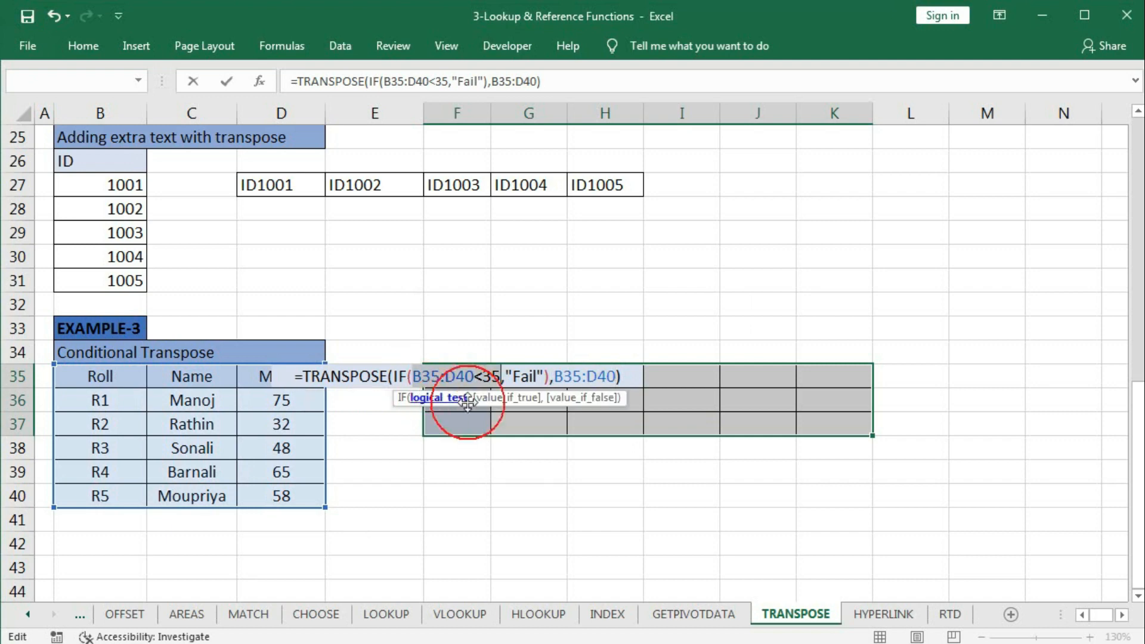
pyautogui.click(520, 399)
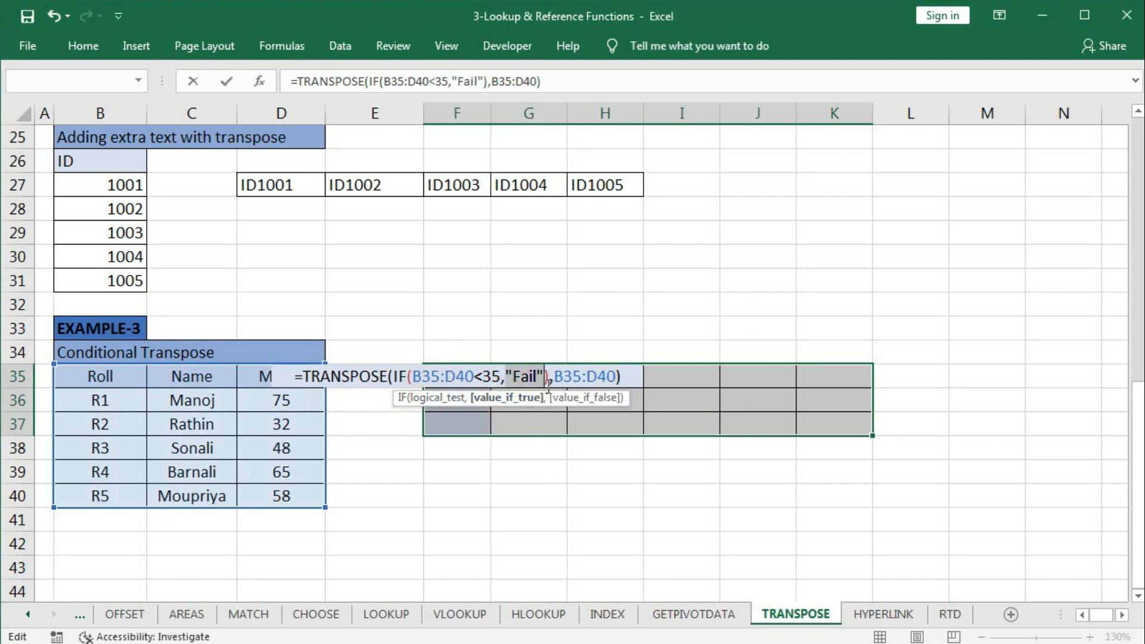
pyautogui.click(593, 401)
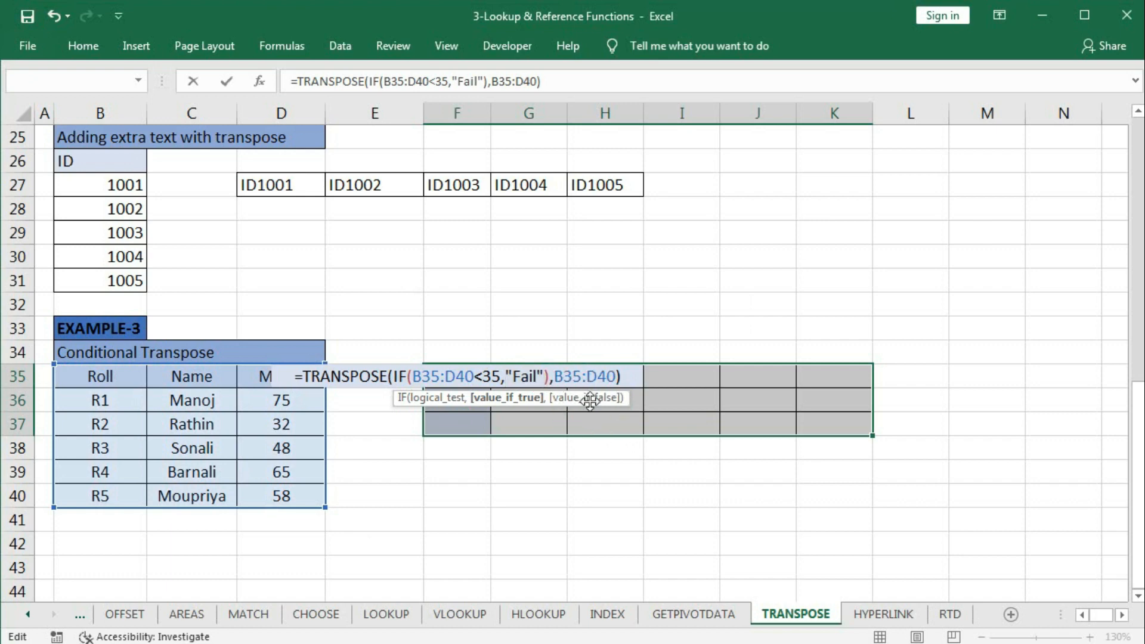
pyautogui.press('Delete')
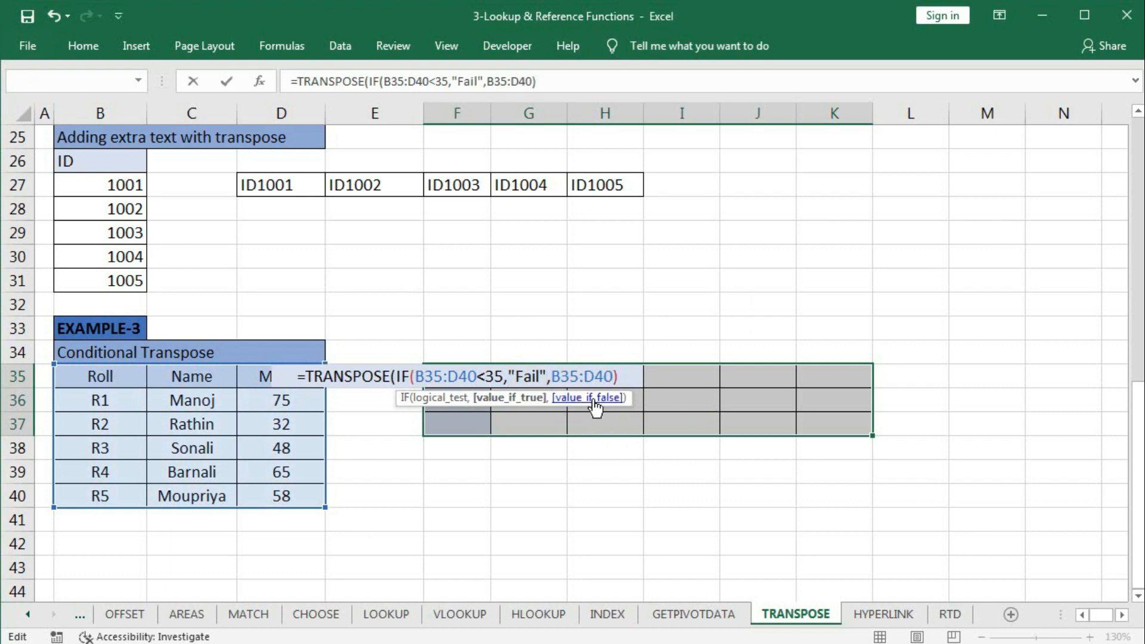
pyautogui.click(626, 376)
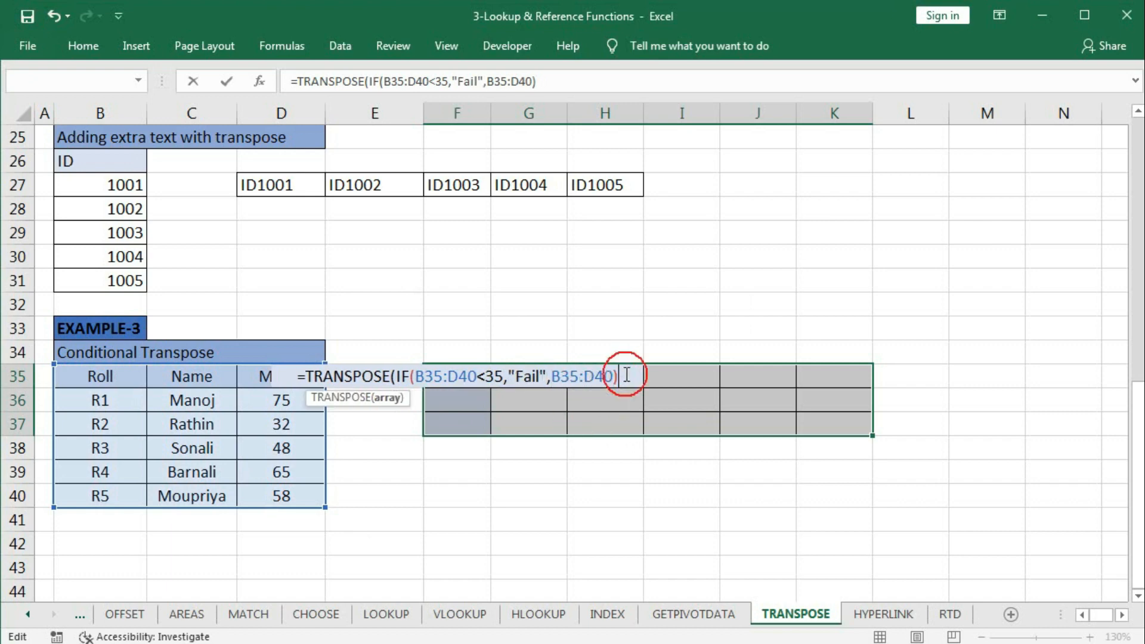
pyautogui.write(')')
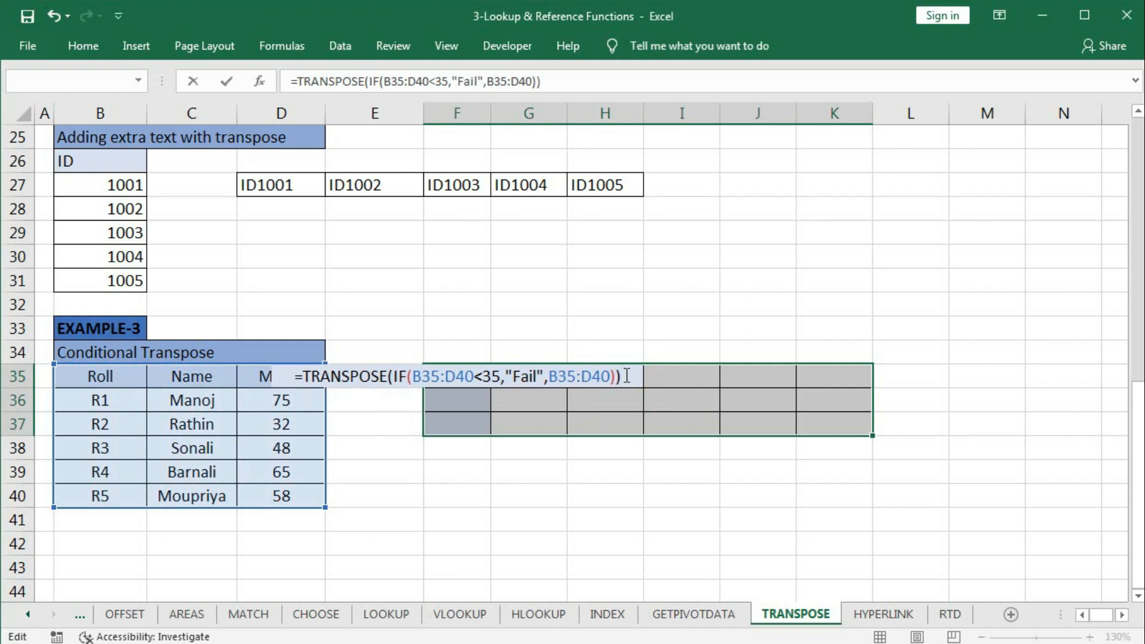
pyautogui.hotkey('ctrl', 'shift', 'Return')
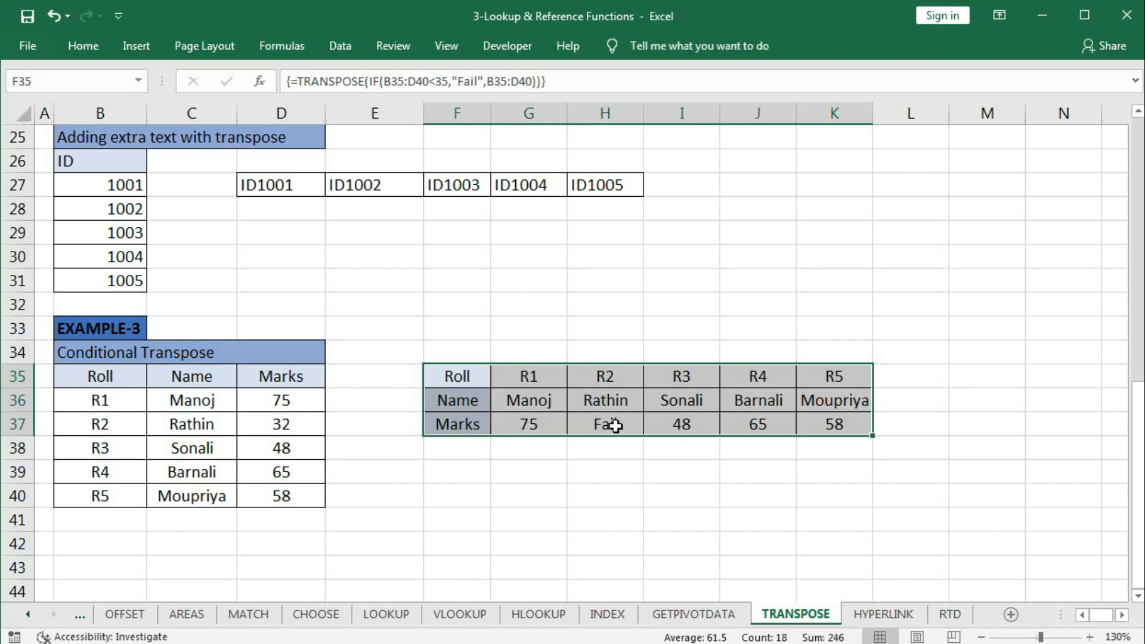
# Examine the logical test and the true and false arguments of the conditional transpose formula in F35
pyautogui.doubleClick(471, 376)
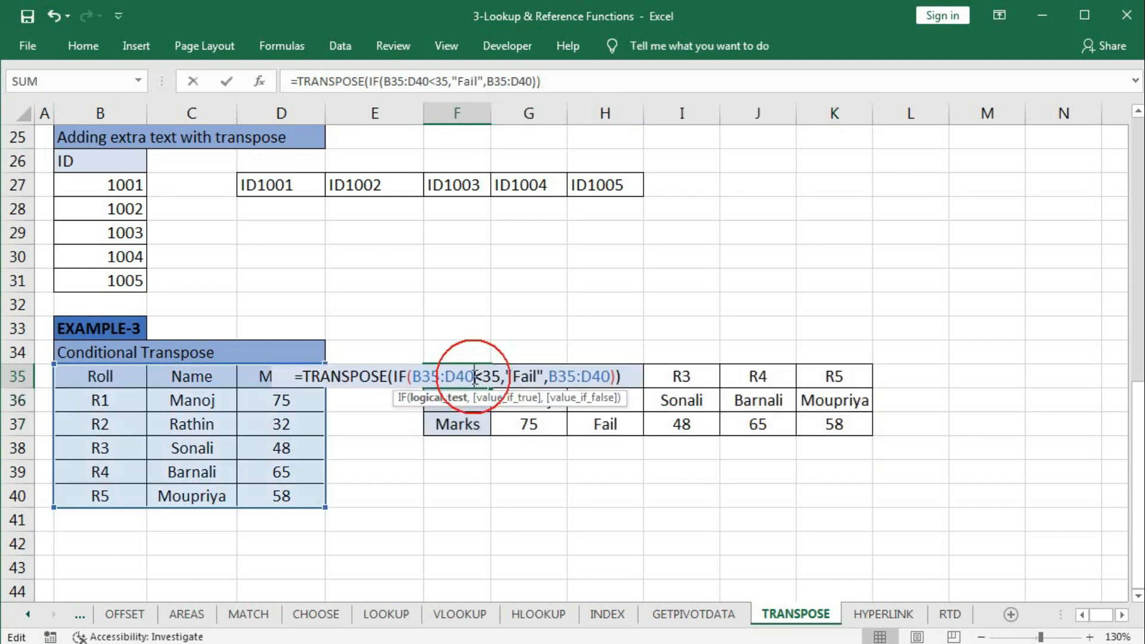
pyautogui.moveTo(401, 379); pyautogui.dragTo(483, 384)
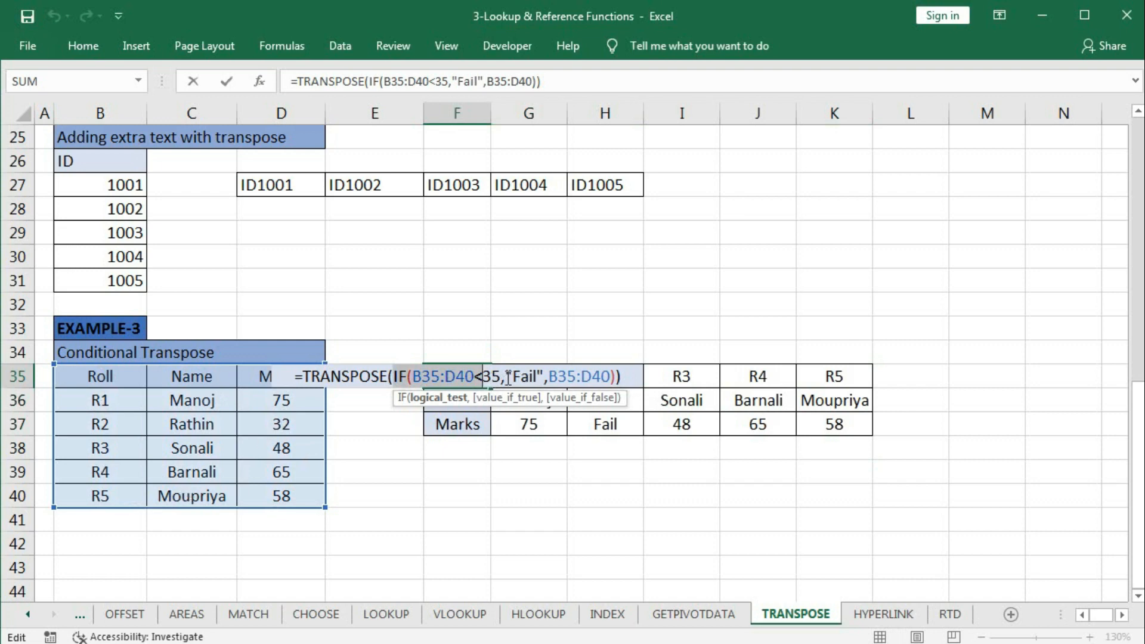
pyautogui.moveTo(508, 377); pyautogui.dragTo(614, 377)
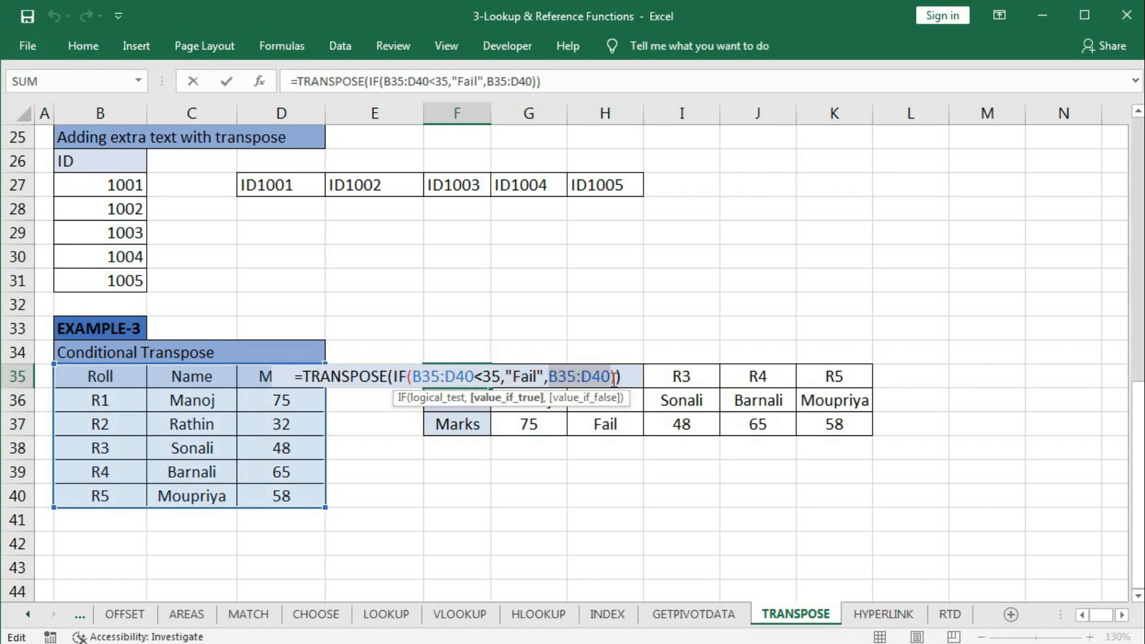
pyautogui.hotkey('ctrl', 'shift', 'Return')
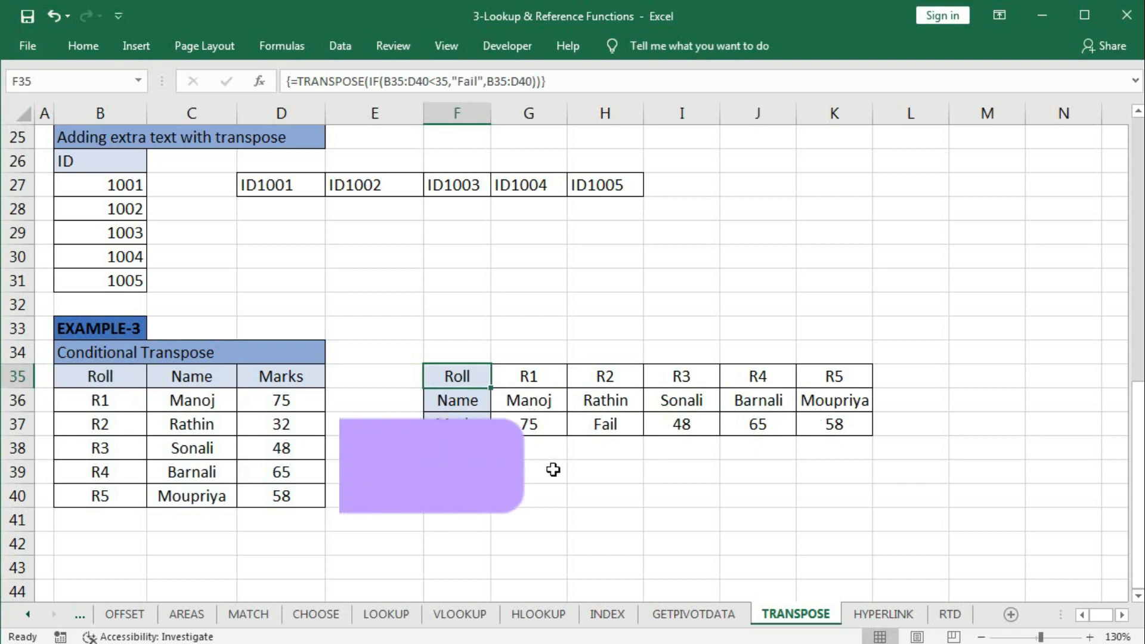
pyautogui.scroll(3, 545, 501)
pyautogui.scroll(3, 549, 501)
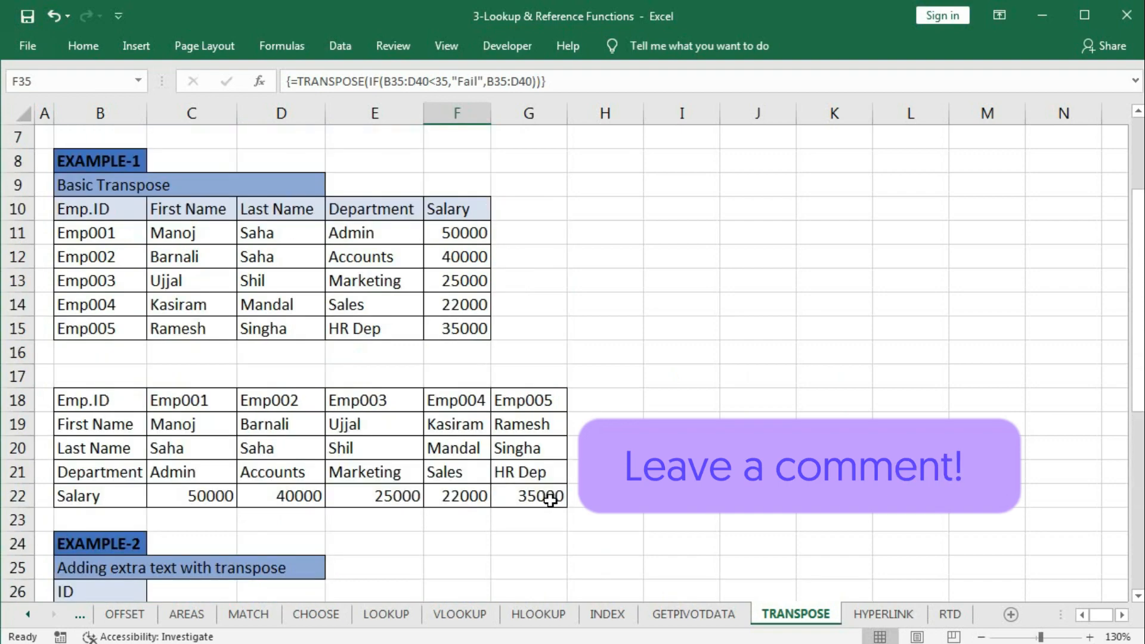
pyautogui.scroll(2, 549, 501)
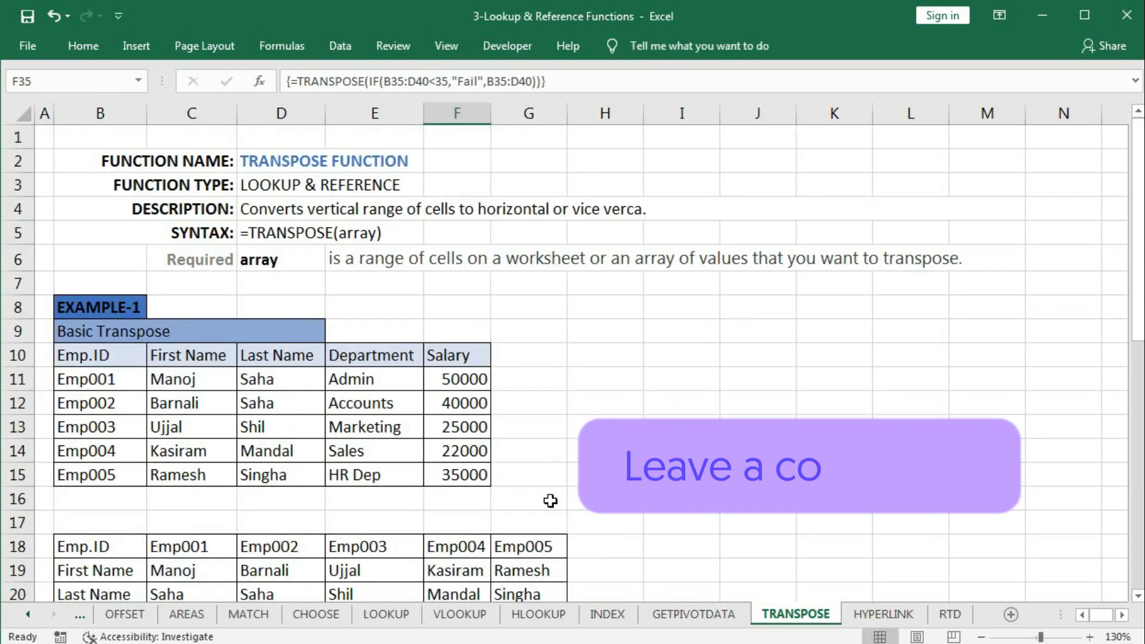